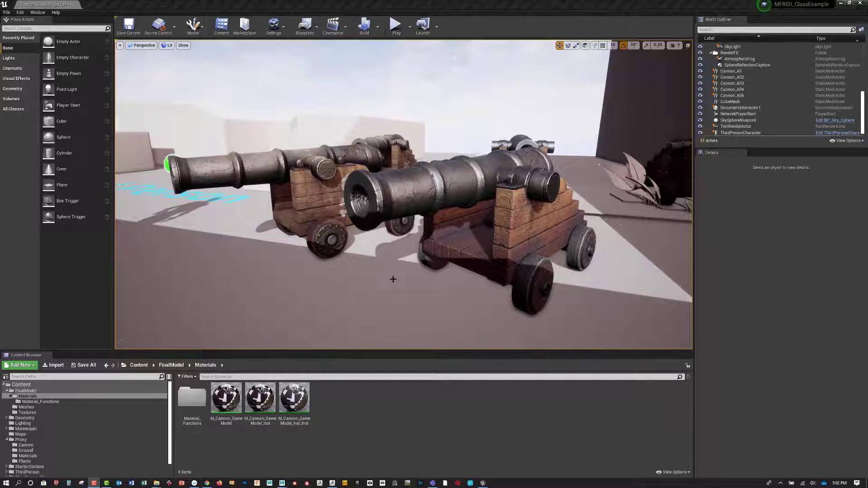
- Switch the level viewport to the Material Ambient Occlusion buffer visualization
right_click_drag(403, 282, 390, 282)
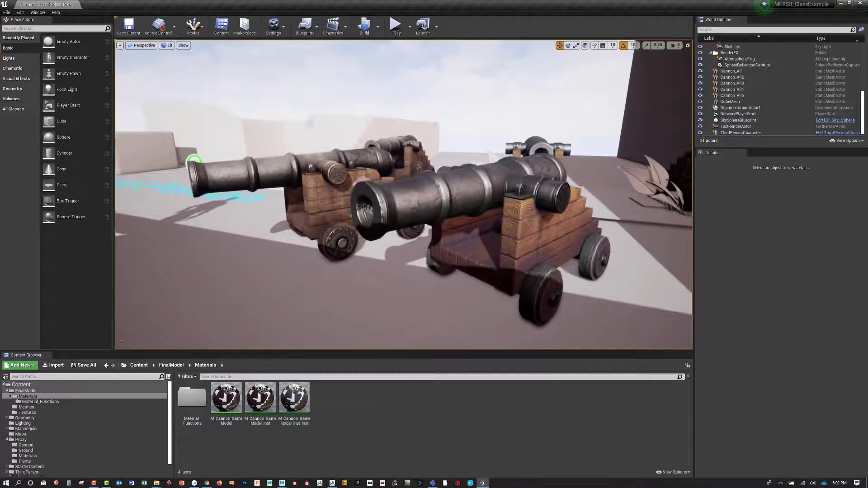
left_click(166, 46)
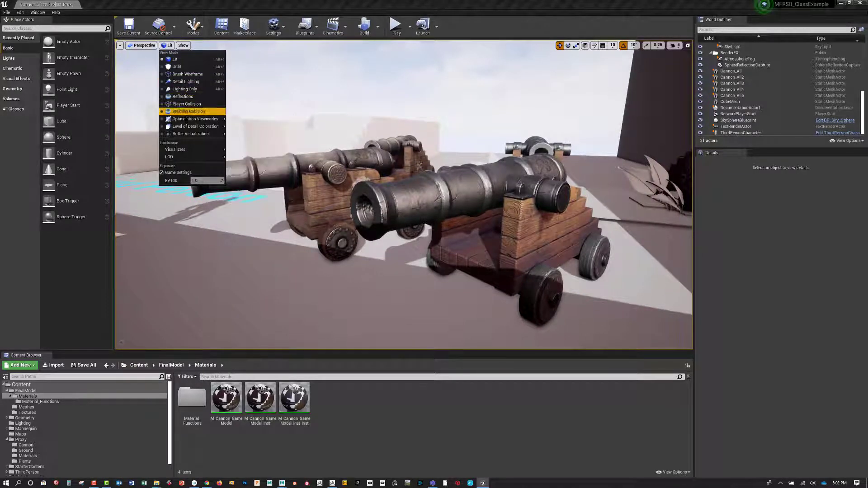
mouse_move(191, 136)
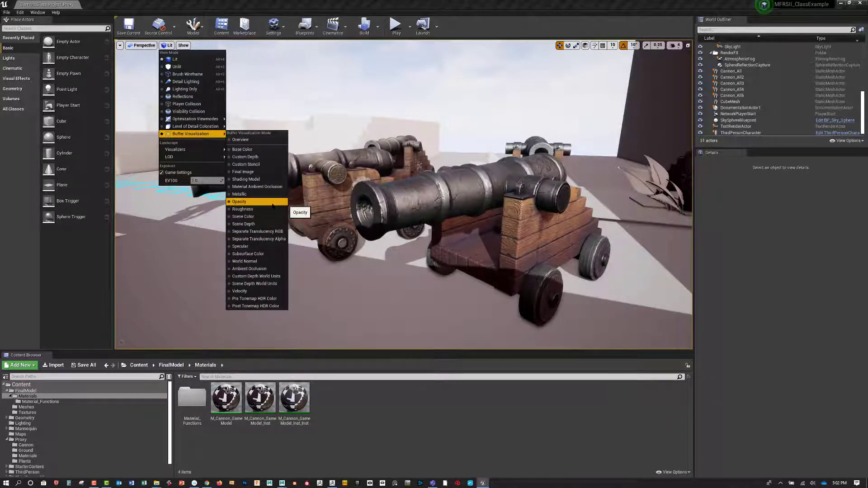
left_click(269, 187)
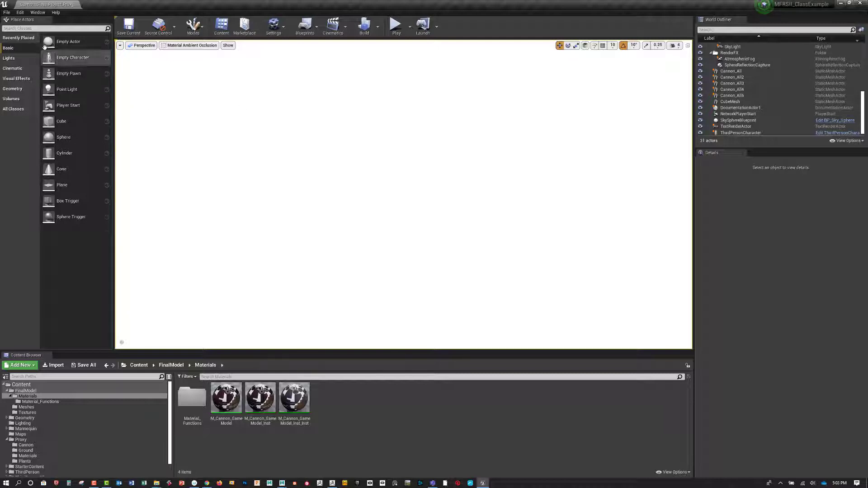
- Disable Allow Static Lighting in the project's Rendering settings and restart the editor to apply it
left_click(20, 12)
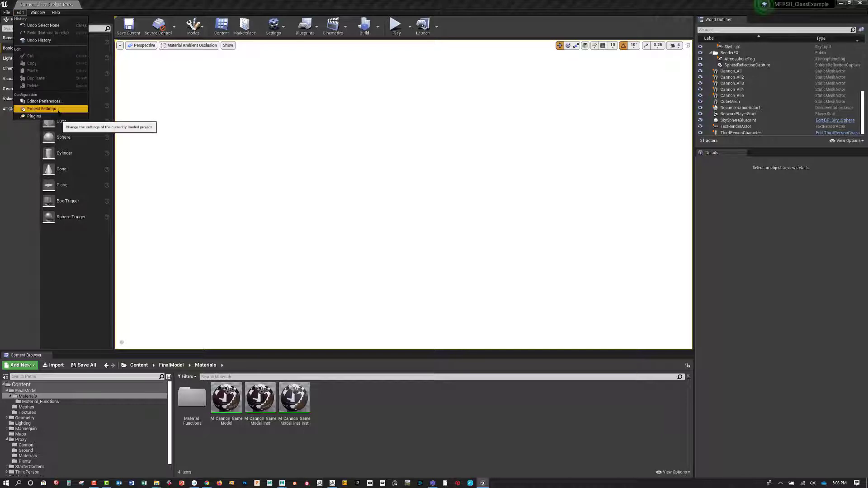
left_click(41, 108)
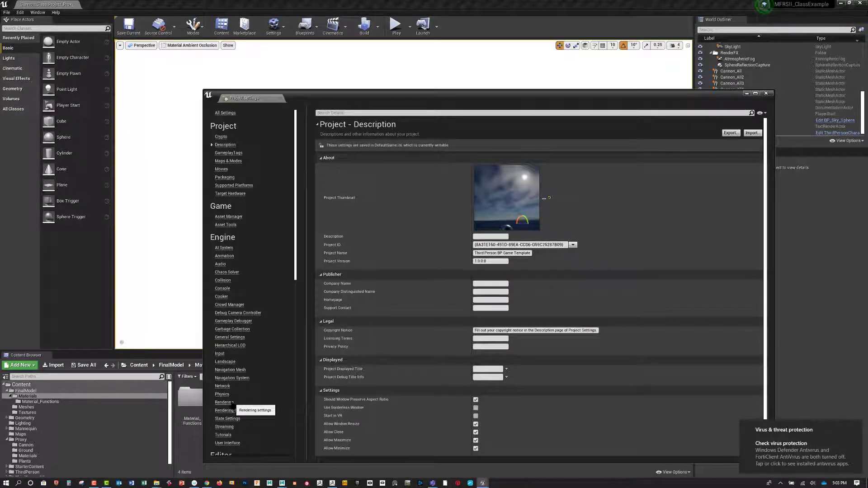
left_click(228, 403)
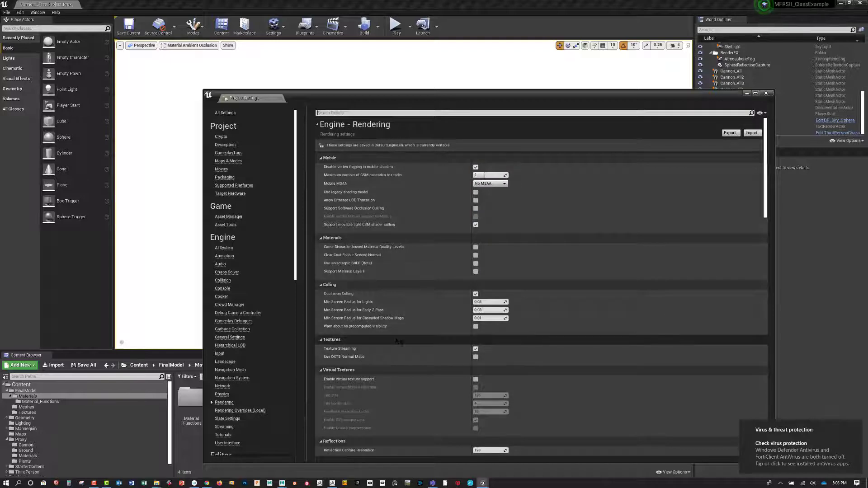
scroll(414, 334, "down", 9)
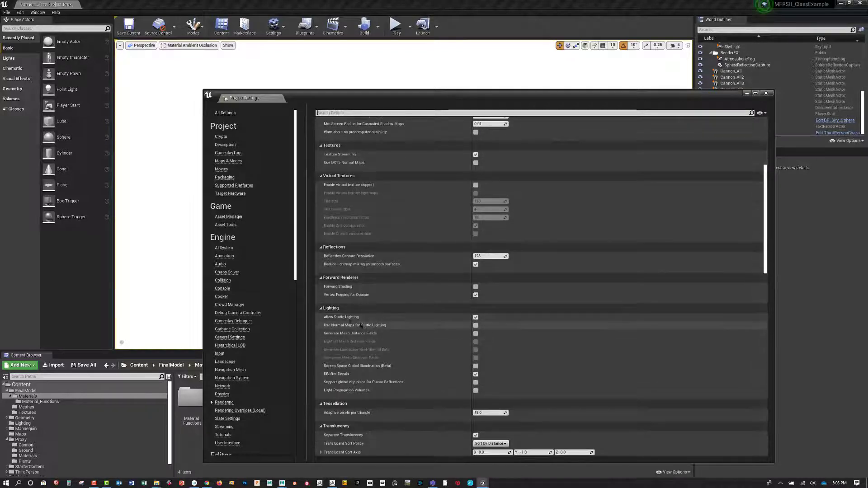
left_click(475, 318)
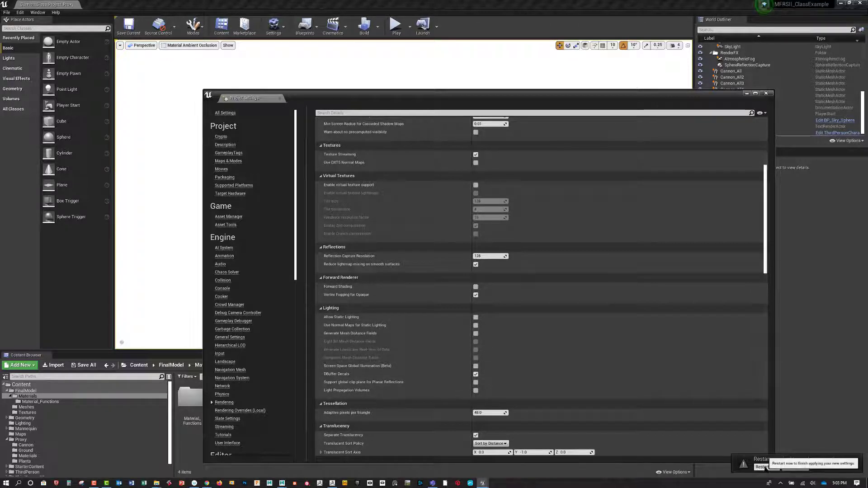
left_click(764, 467)
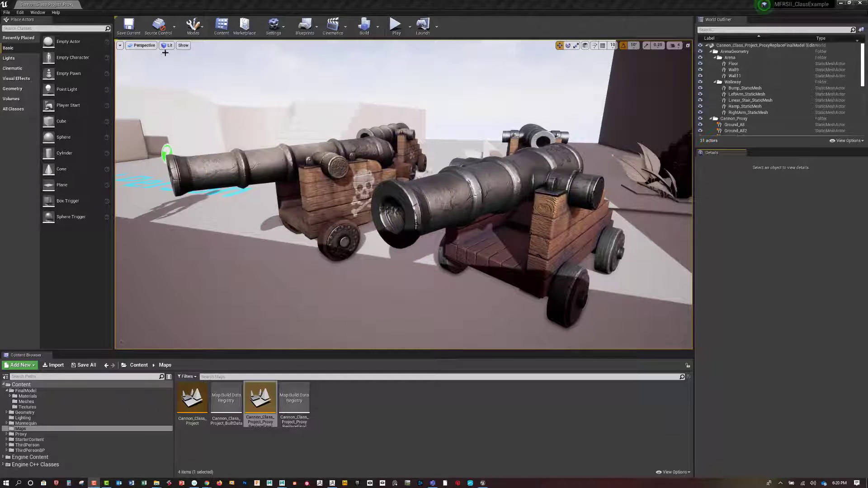
- Display the Material Ambient Occlusion buffer visualization and inspect the occlusion on the cannons up close
left_click(166, 46)
mouse_move(190, 135)
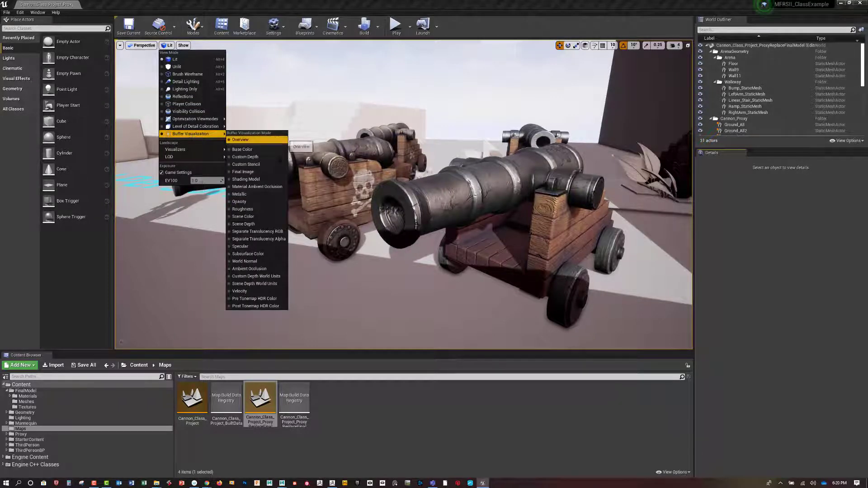
left_click(272, 187)
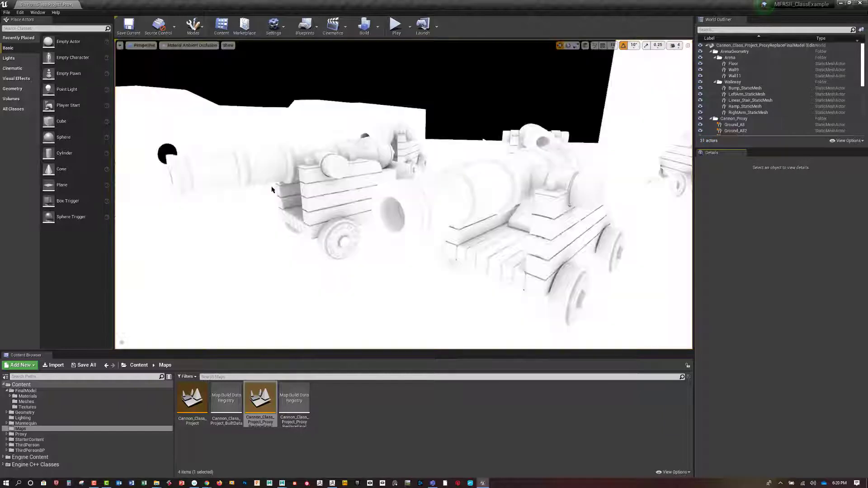
right_click_drag(508, 256, 406, 210)
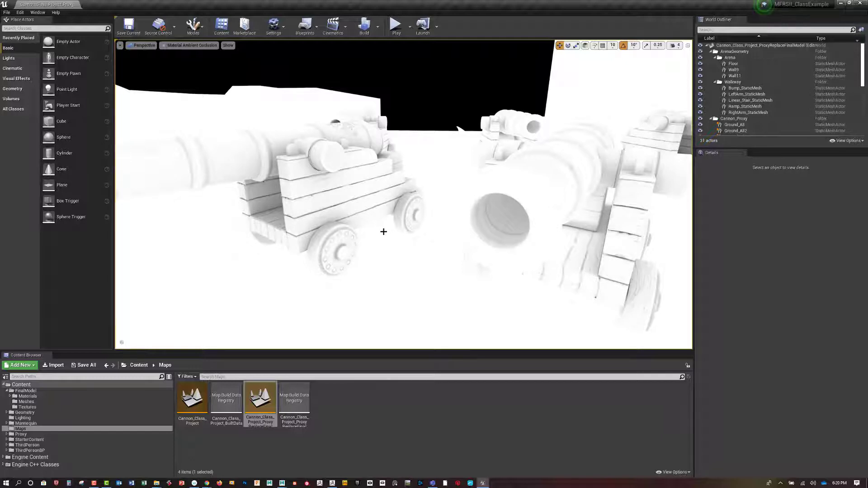
right_click_drag(354, 252, 429, 260)
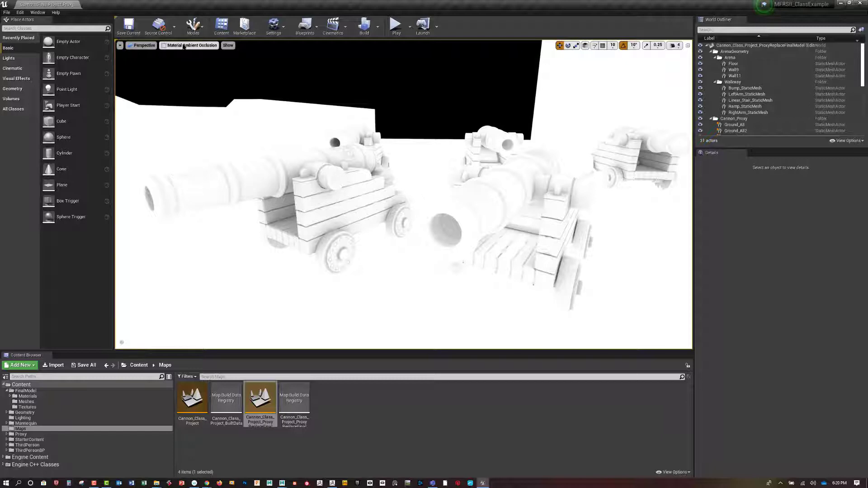
- Return the viewport to Lit mode and look over the shaded cannons
left_click(183, 46)
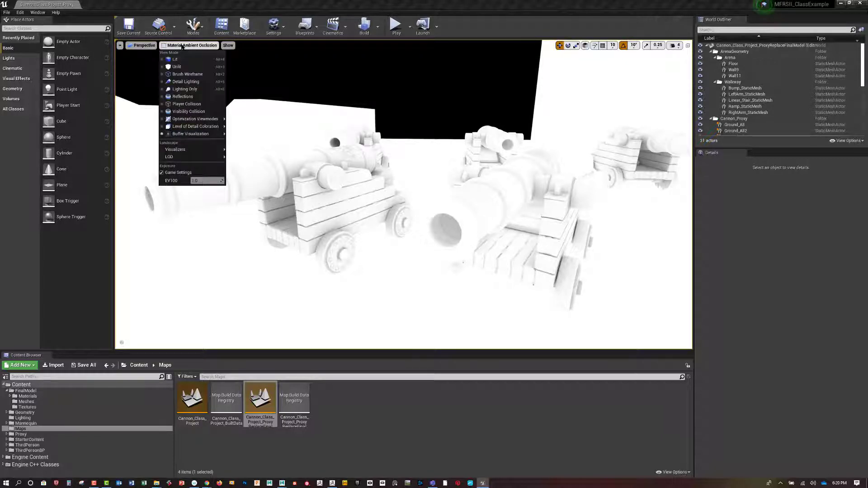
left_click(175, 59)
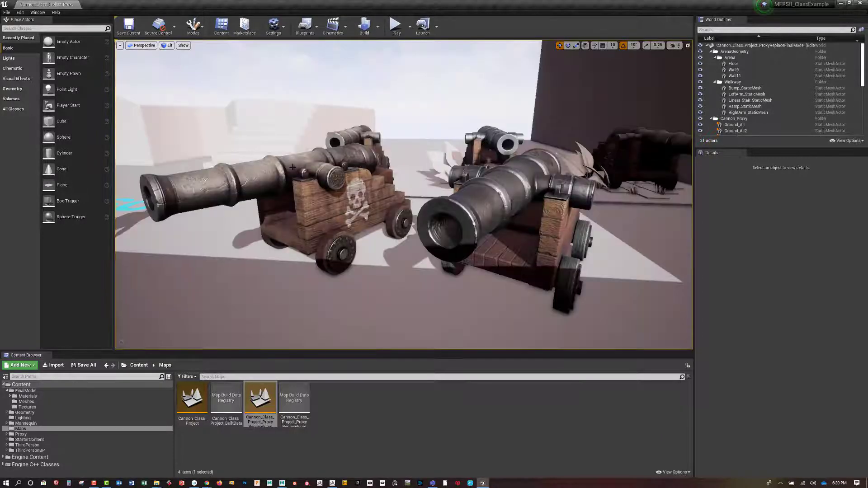
right_click_drag(428, 194, 391, 215)
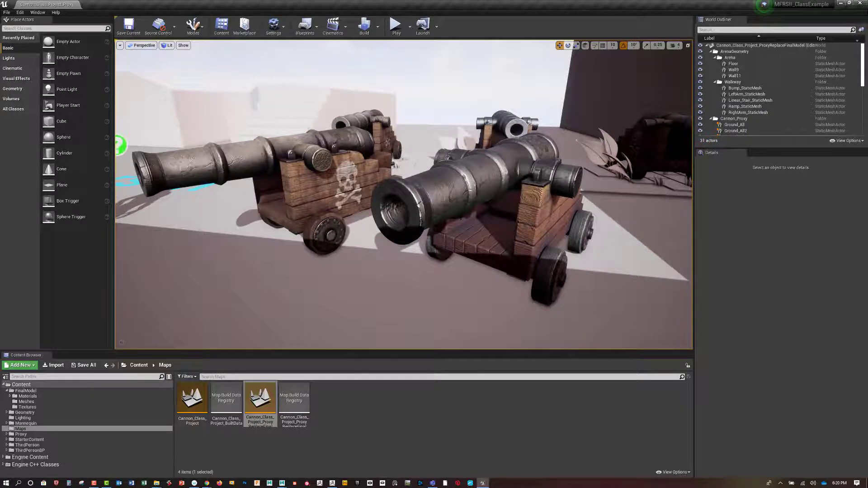
right_click_drag(480, 243, 393, 287)
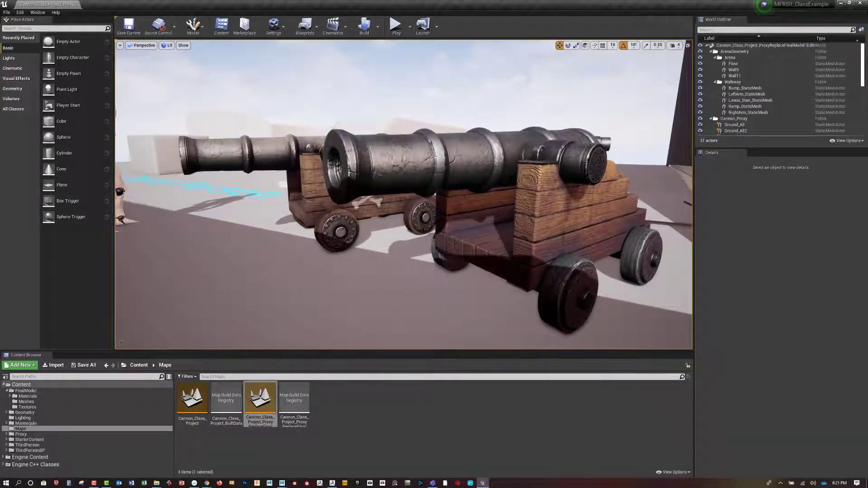
- Locate the foreground cannon's mesh in the content folders and open the M_Cannon_GameModel material from the FinalModel Materials folder
left_click(480, 230)
key("ctrl+b")
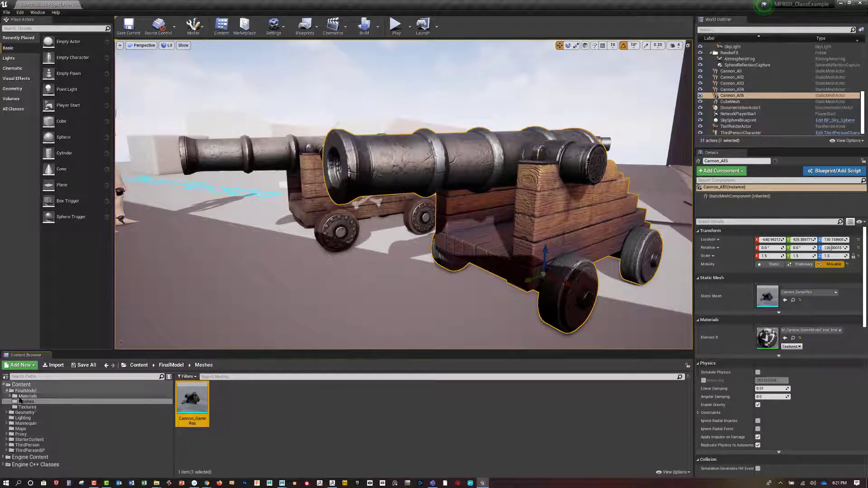
left_click(10, 396)
left_click(39, 401)
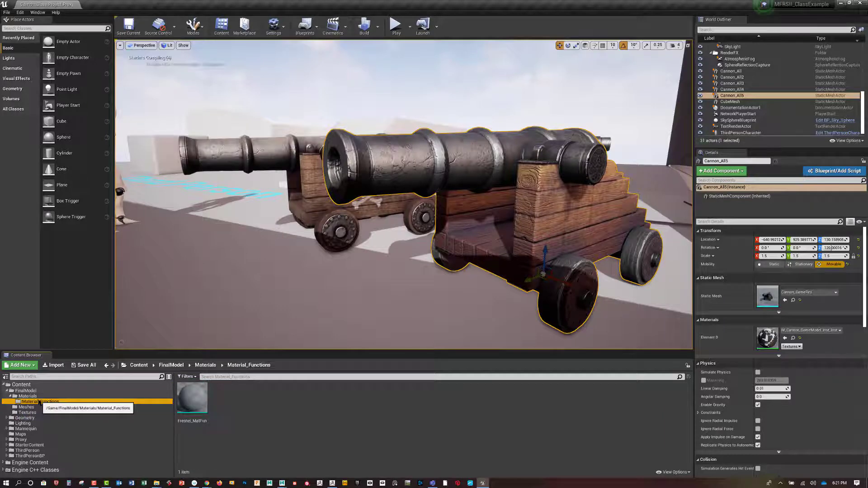
left_click(27, 396)
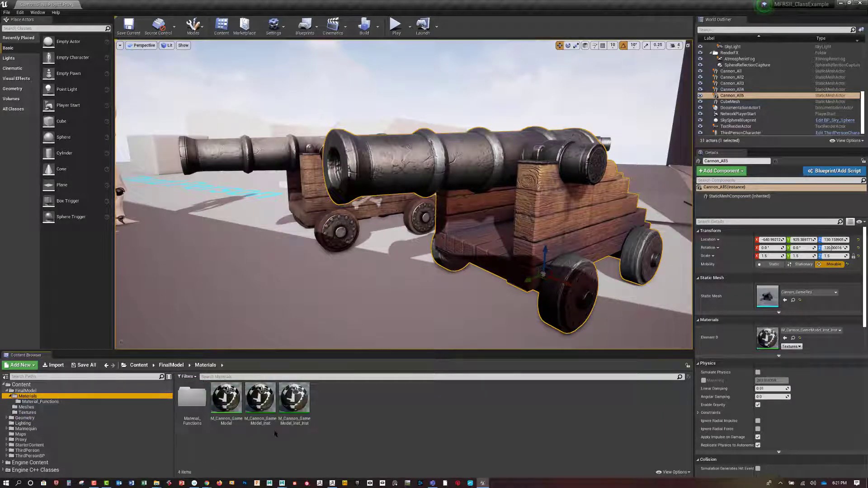
double_click(226, 395)
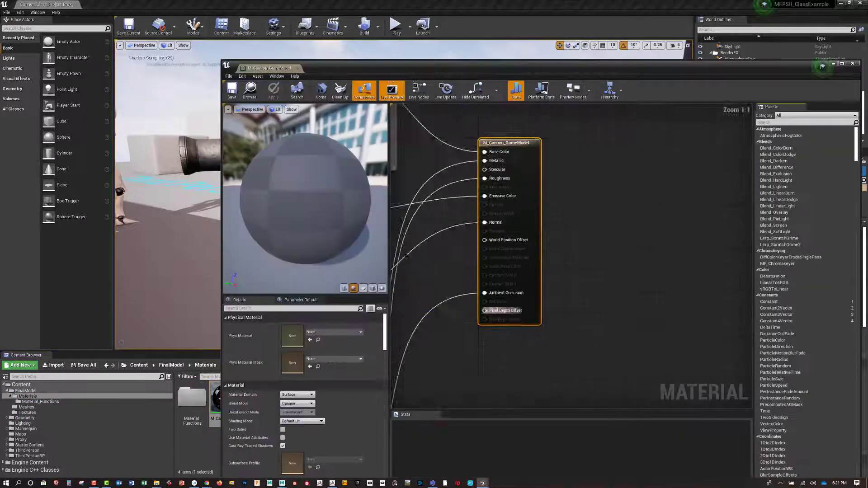
left_click_drag(226, 65, 124, 69)
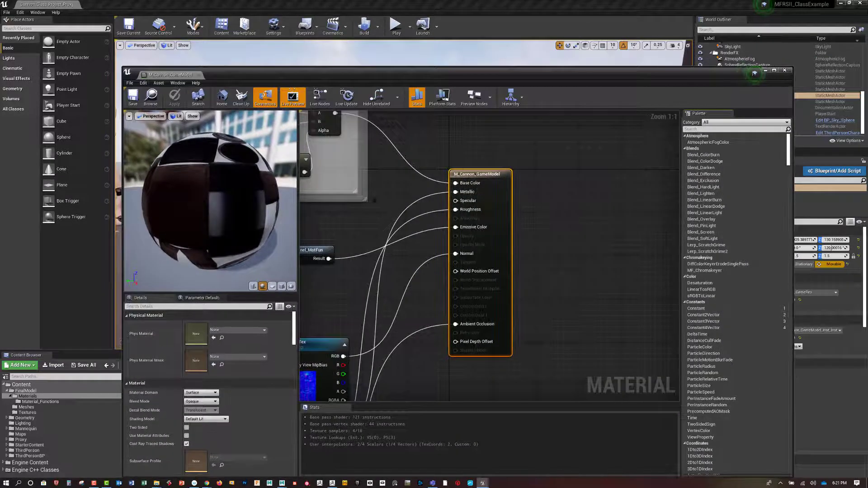
- Examine the material graph's Base Color nodes and the Add AO Into Color Map group in a maximized editor window
right_click_drag(373, 200, 471, 230)
scroll(471, 231, "down", 2)
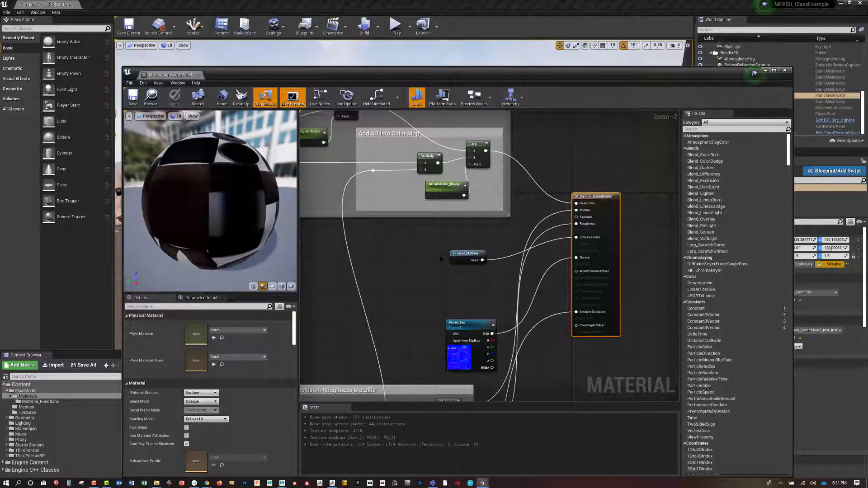
right_click_drag(431, 260, 544, 307)
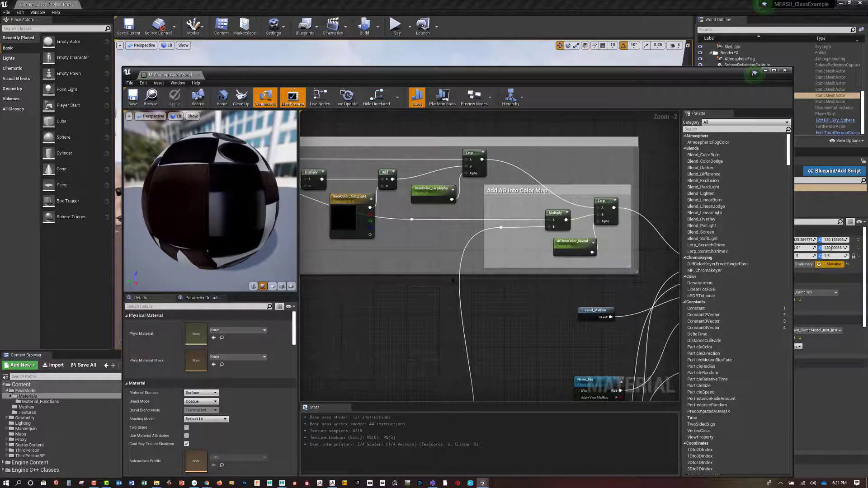
double_click(543, 74)
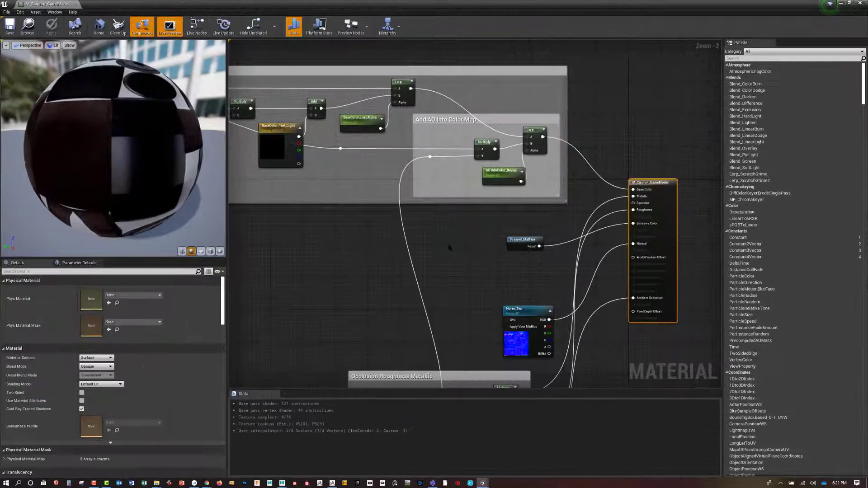
right_click_drag(458, 274, 526, 289)
scroll(527, 288, "down", 2)
right_click_drag(437, 273, 428, 291)
scroll(460, 290, "up", 2)
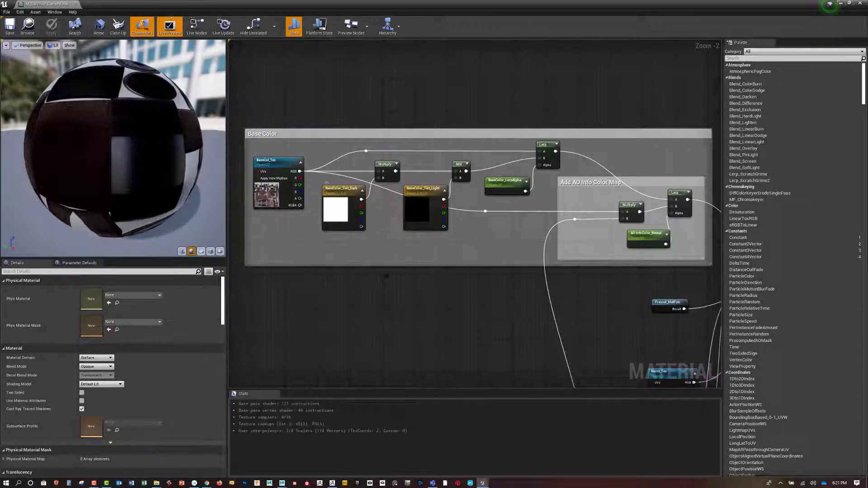
scroll(357, 271, "up", 2)
scroll(376, 250, "down", 1)
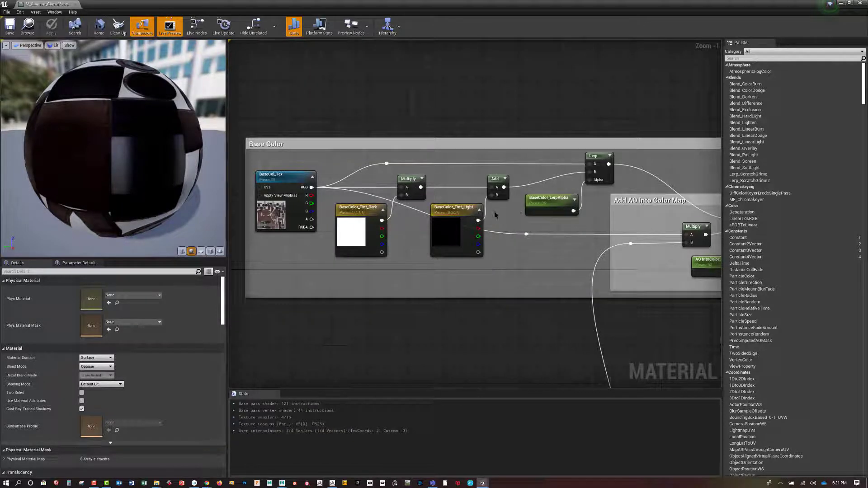
right_click_drag(560, 212, 537, 216)
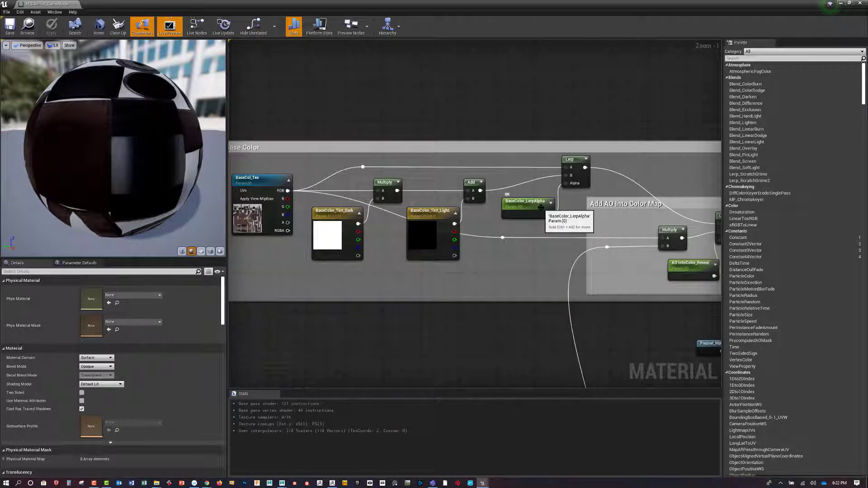
right_click_drag(687, 251, 479, 217)
right_click_drag(292, 203, 311, 181)
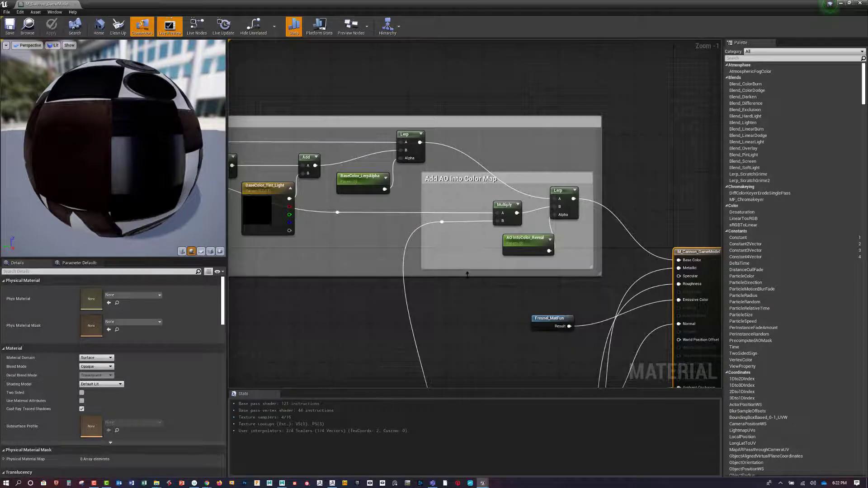
right_click_drag(468, 273, 463, 256)
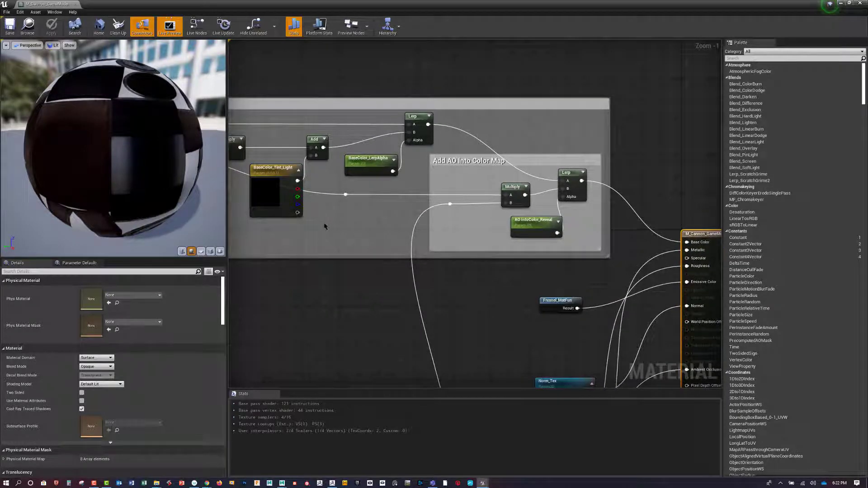
- Use the Cannon_GameRes mesh from the Meshes folder as the material's preview mesh and frame it in the preview
left_click_drag(337, 10, 560, 82)
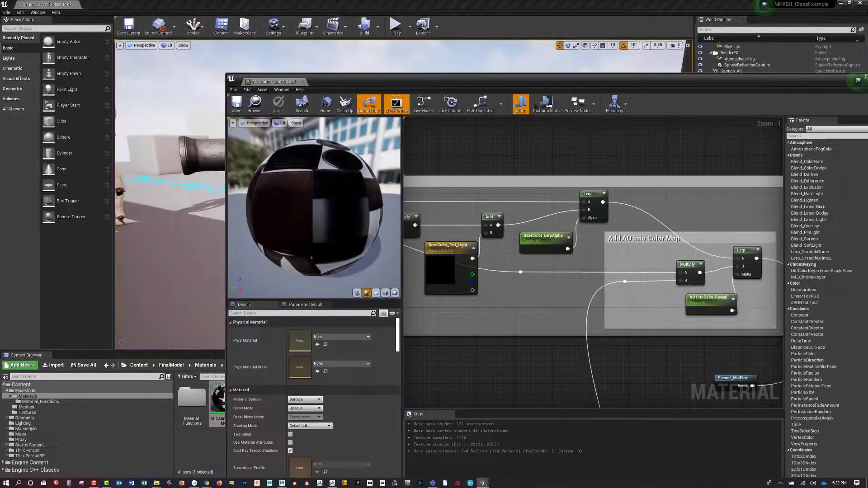
left_click(74, 408)
left_click(192, 400)
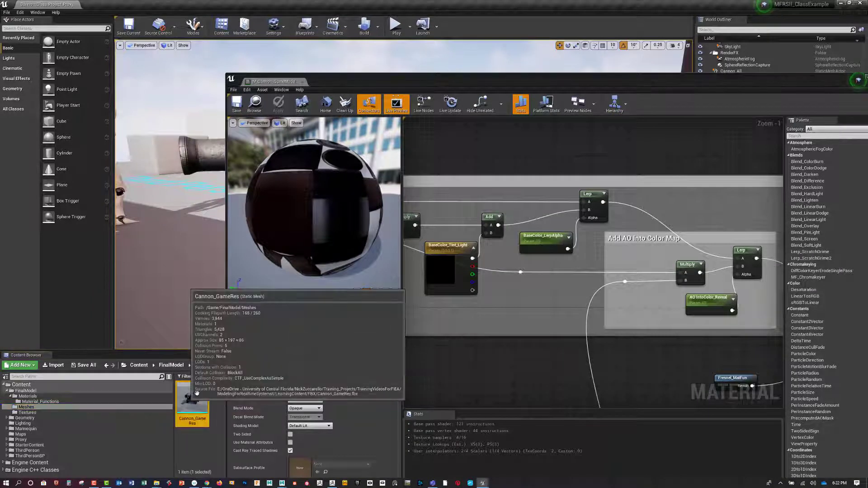
left_click(394, 293)
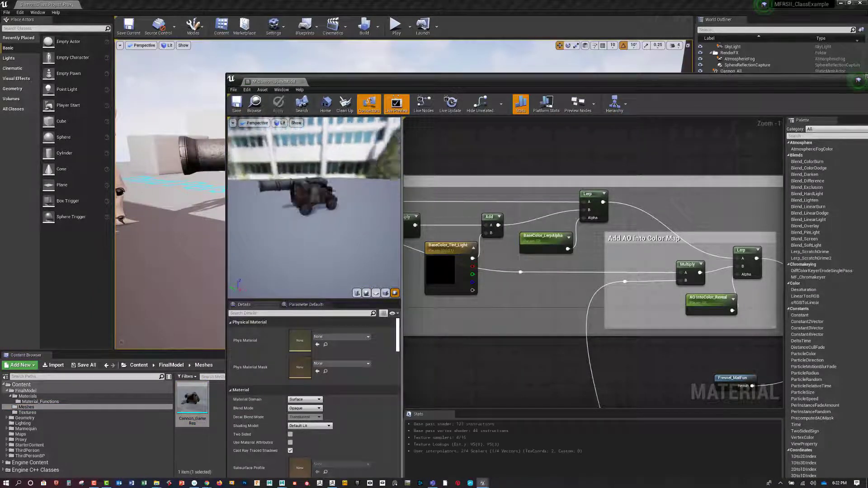
right_click_drag(314, 208, 314, 181)
left_click_drag(314, 208, 280, 203)
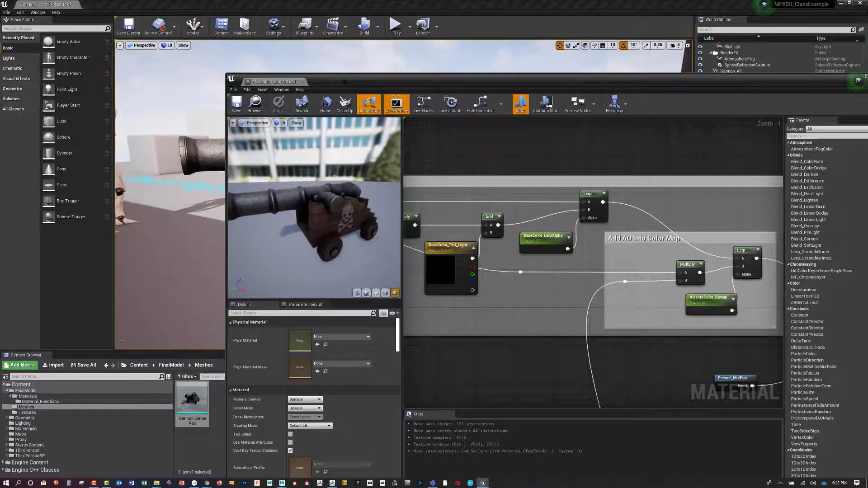
- Save the cannon material with its new preview mesh and move its editor window fully into view
left_click_drag(352, 81, 295, 57)
left_click(179, 77)
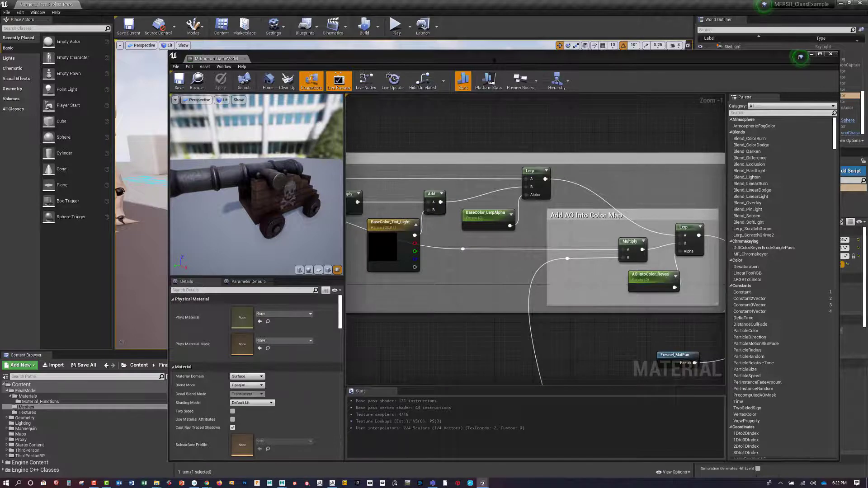
left_click_drag(487, 59, 399, 42)
- Examine how the Multiply, Lerp and AO IntoColor_Reveal nodes in the Add AO Into Color Map group feed the base color
right_click_drag(526, 260, 445, 257)
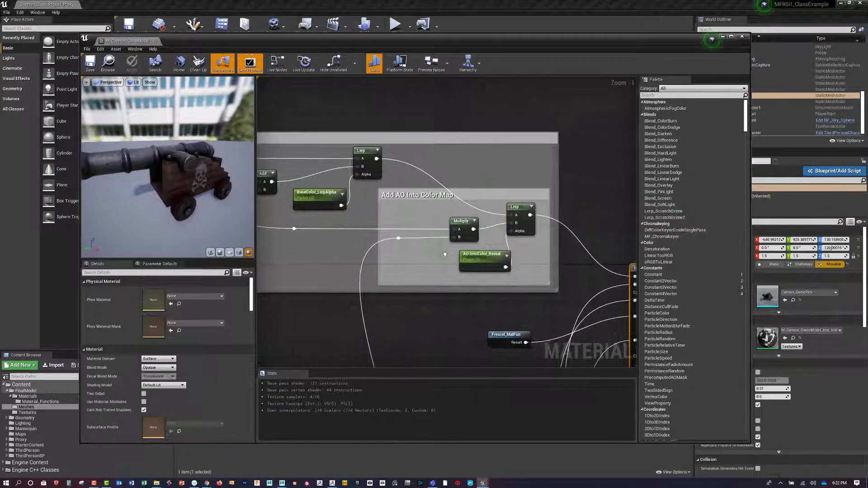
right_click_drag(362, 180, 452, 184)
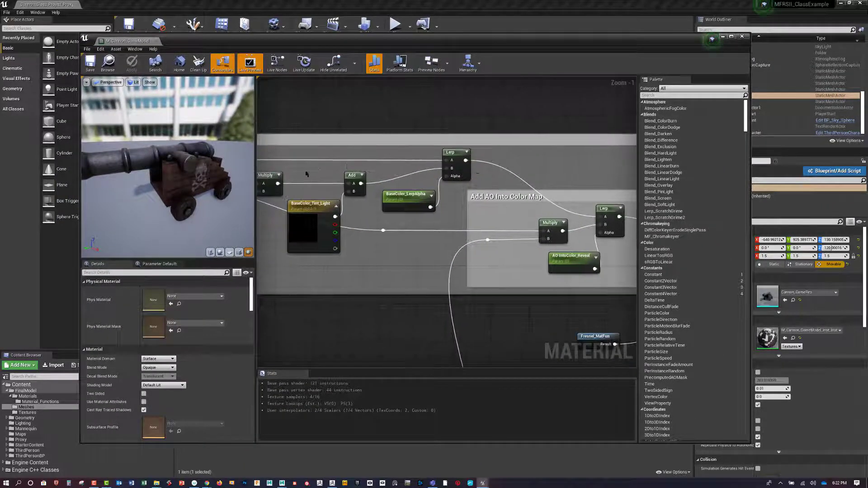
right_click_drag(298, 178, 383, 177)
scroll(376, 178, "down", 2)
right_click_drag(528, 179, 418, 187)
scroll(448, 205, "up", 2)
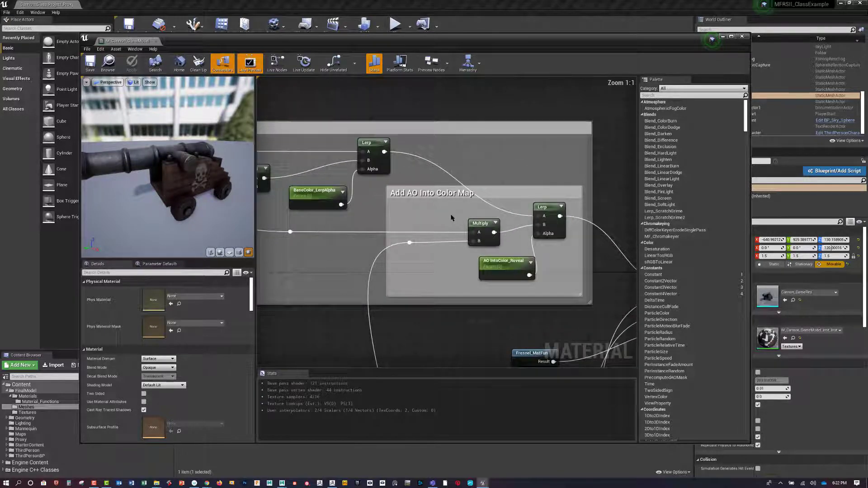
scroll(461, 214, "up", 1)
right_click_drag(461, 214, 426, 184)
right_click_drag(298, 196, 350, 199)
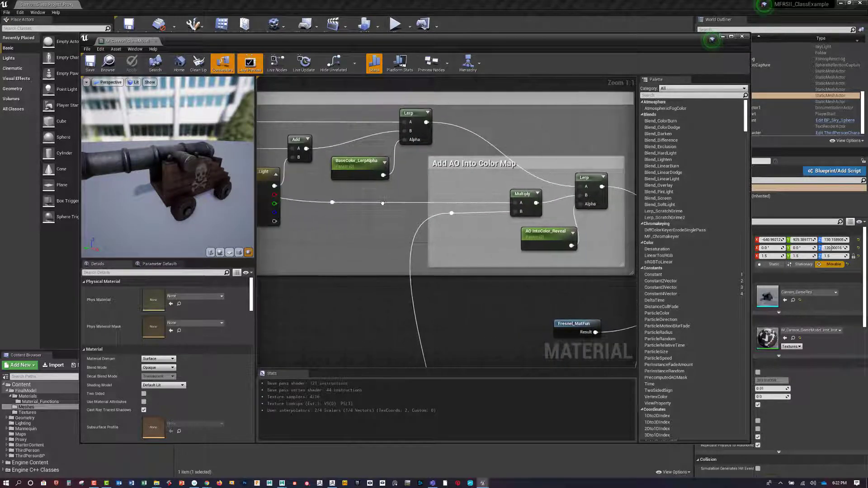
scroll(386, 218, "down", 4)
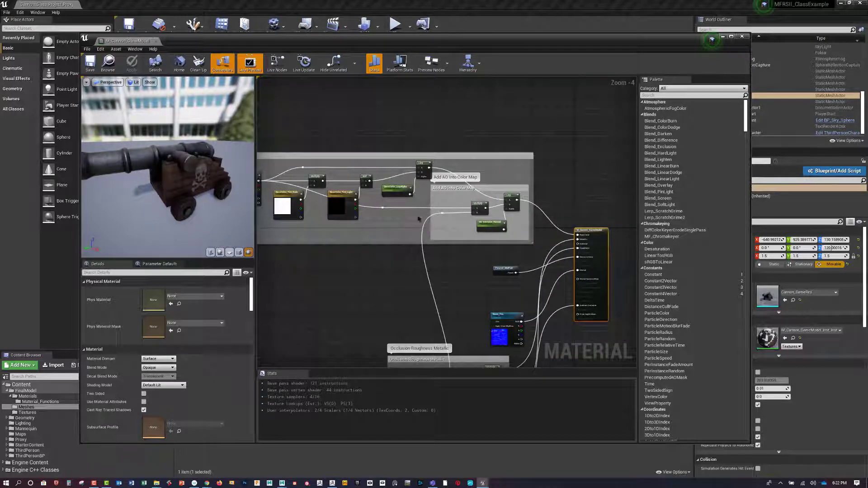
scroll(488, 206, "up", 2)
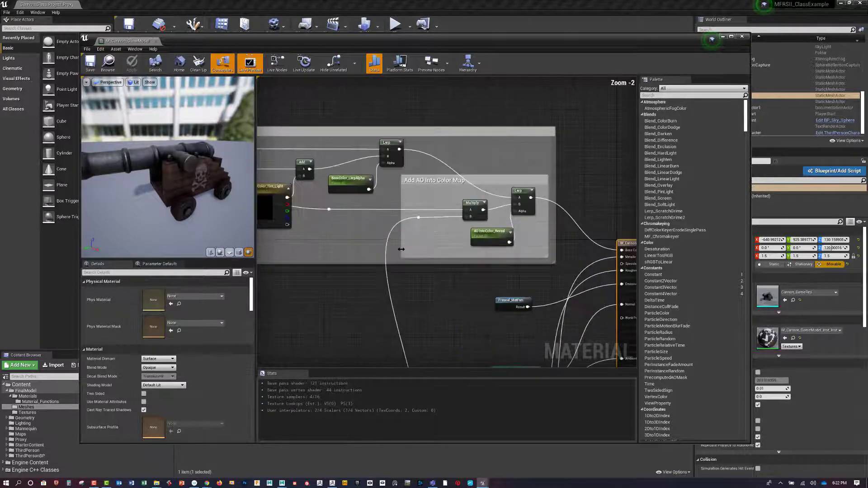
right_click_drag(490, 210, 470, 232)
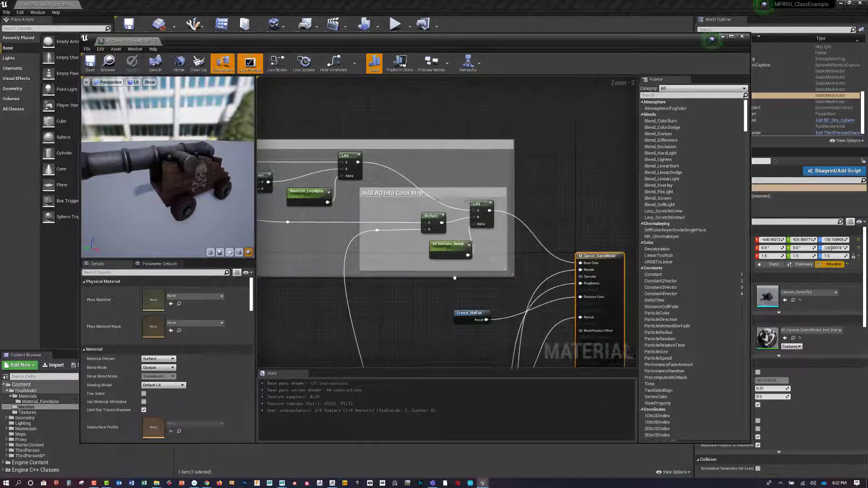
right_click_drag(477, 289, 451, 280)
scroll(452, 276, "up", 2)
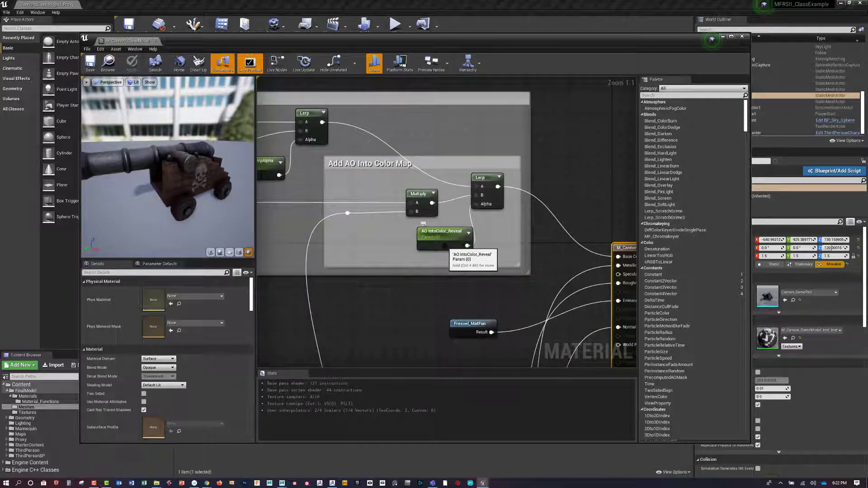
- Examine the Occlusion Roughness Metallic group and trace the Occ_Rough_Met_Tex channels through their override nodes to the material inputs
scroll(465, 247, "down", 8)
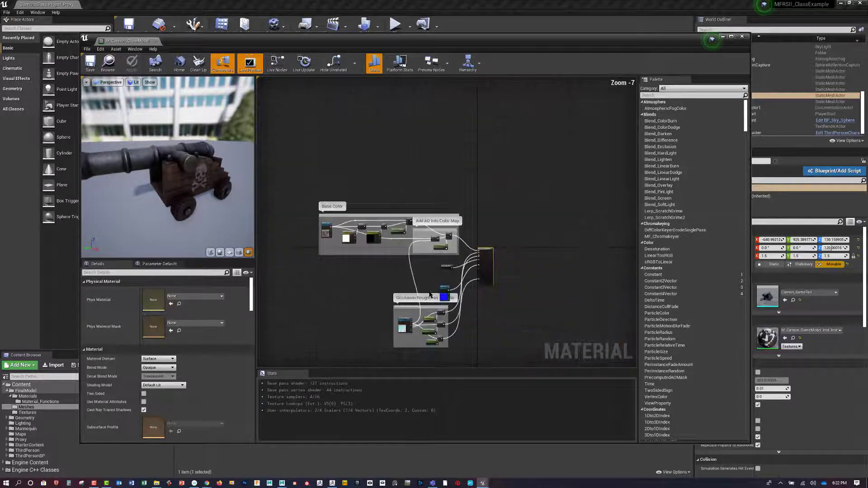
scroll(422, 283, "up", 6)
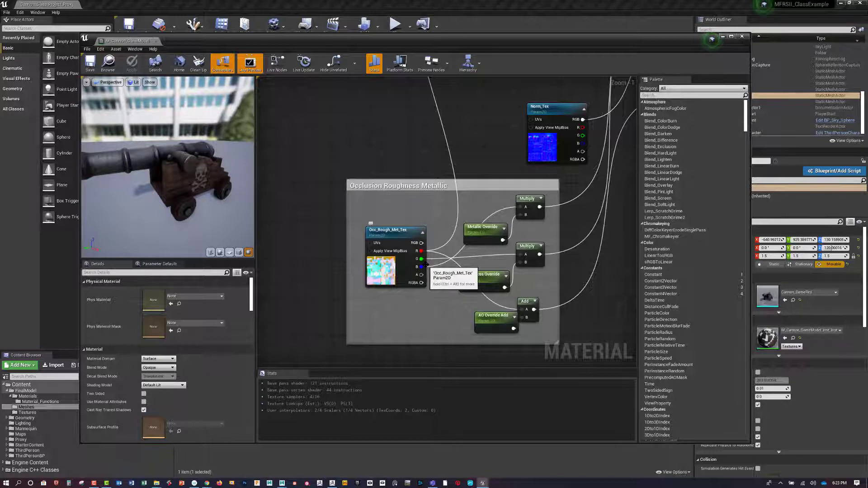
right_click_drag(567, 260, 511, 298)
scroll(511, 294, "down", 1)
right_click_drag(532, 239, 517, 270)
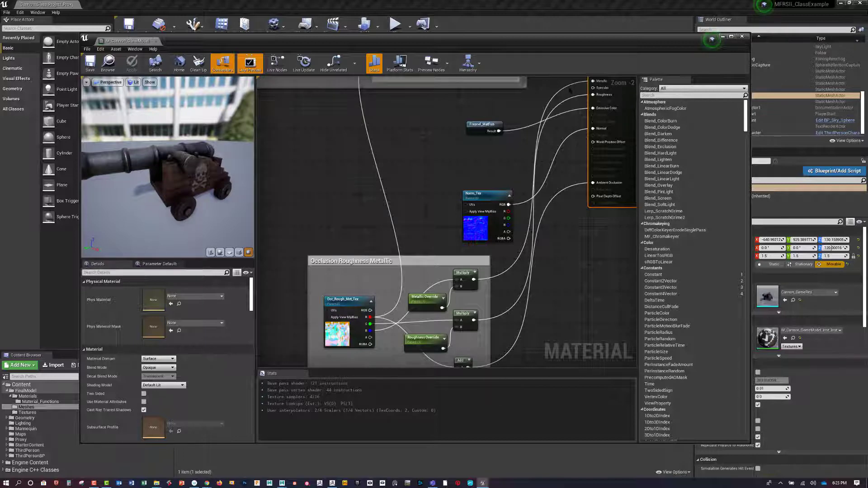
right_click_drag(565, 113, 557, 141)
right_click_drag(554, 188, 561, 150)
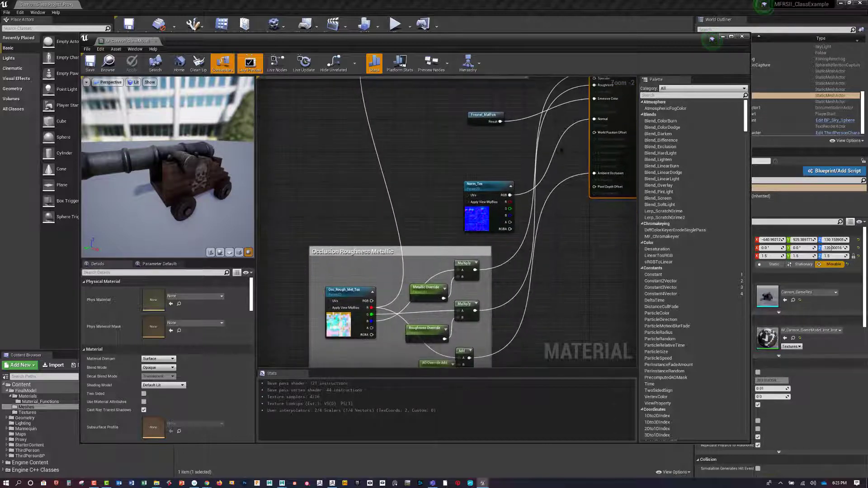
left_click(487, 357)
right_click_drag(556, 341, 561, 307)
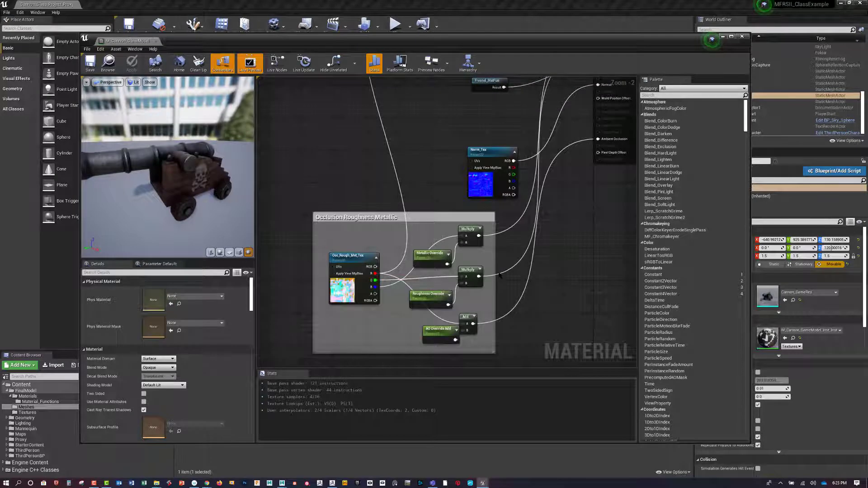
right_click_drag(499, 275, 504, 303)
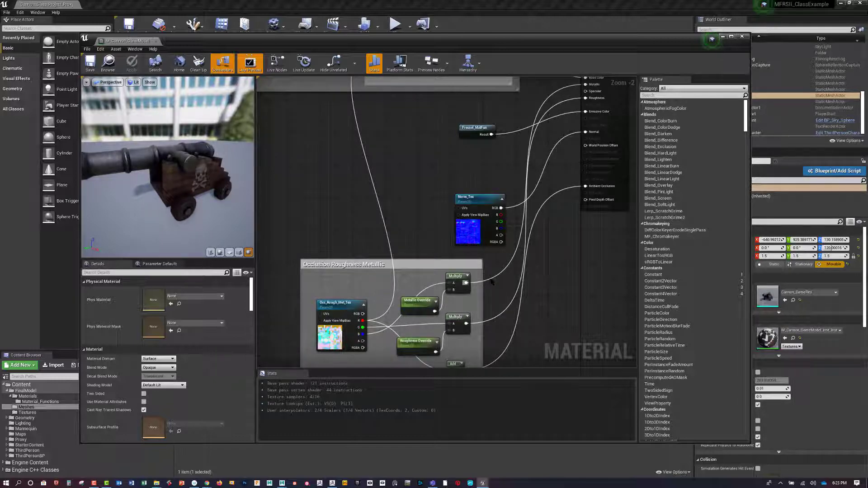
right_click_drag(507, 322, 508, 277)
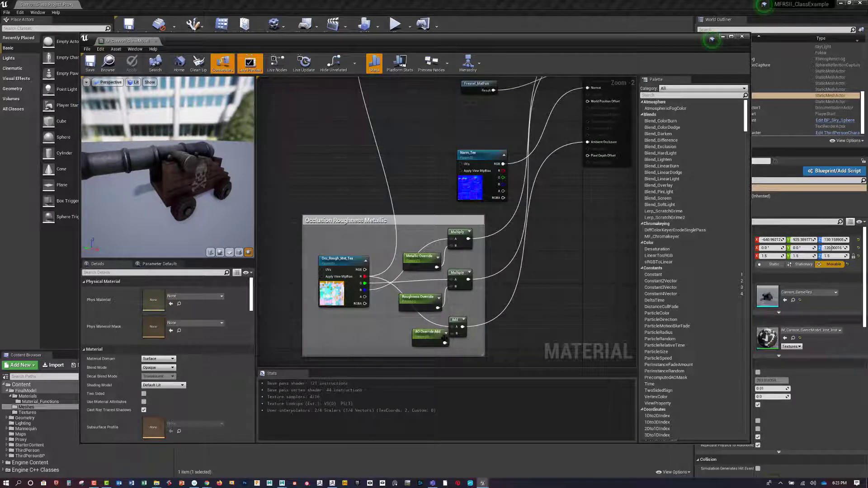
scroll(444, 338, "up", 3)
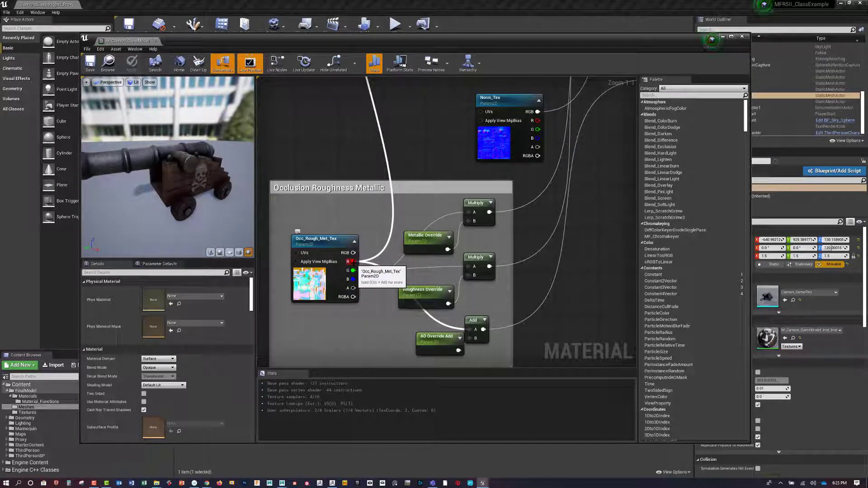
- Show the level viewport in the Material Ambient Occlusion buffer visualization and compare the cannons with the Occlusion Roughness Metallic nodes
left_click_drag(334, 44, 390, 257)
left_click(167, 45)
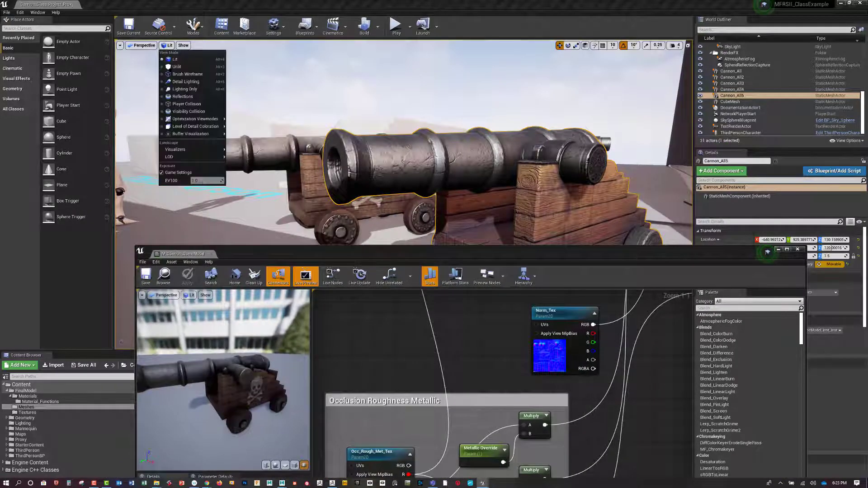
mouse_move(185, 135)
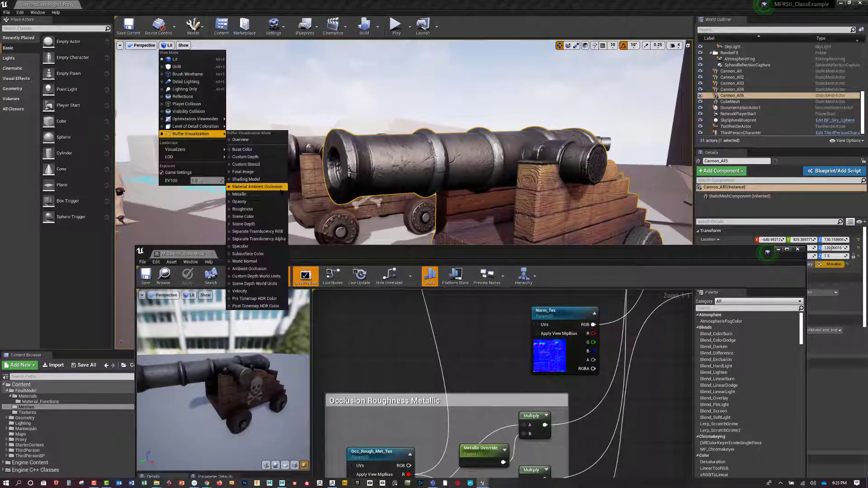
left_click(258, 187)
left_click_drag(441, 255, 406, 148)
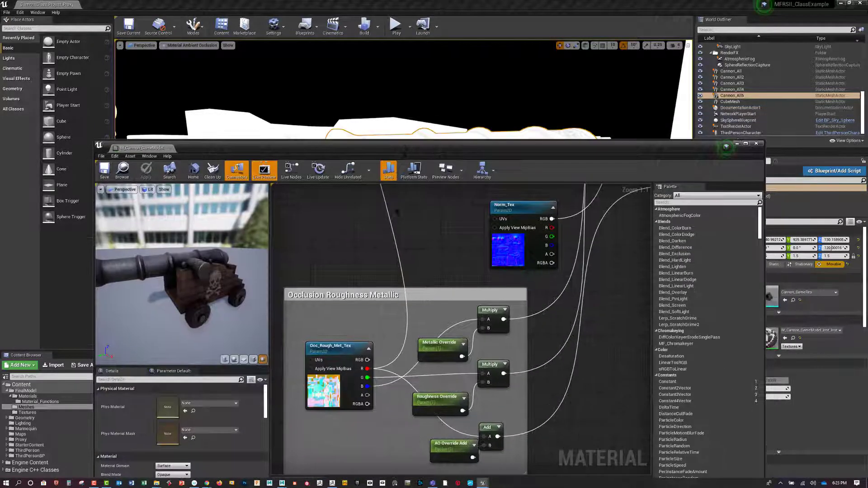
right_click_drag(589, 420, 579, 377)
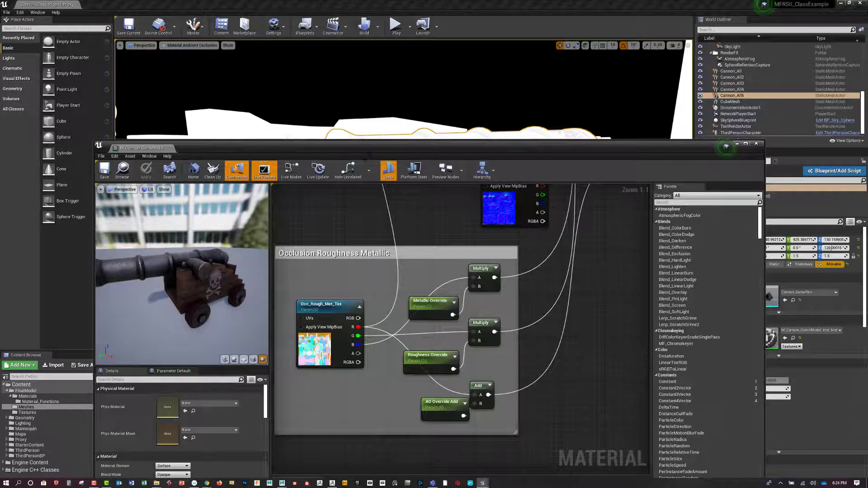
left_click_drag(369, 148, 331, 290)
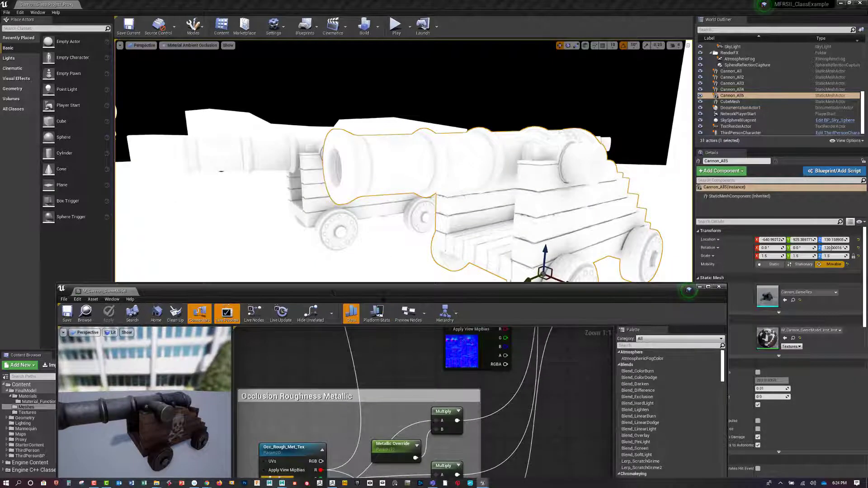
left_click_drag(401, 289, 417, 143)
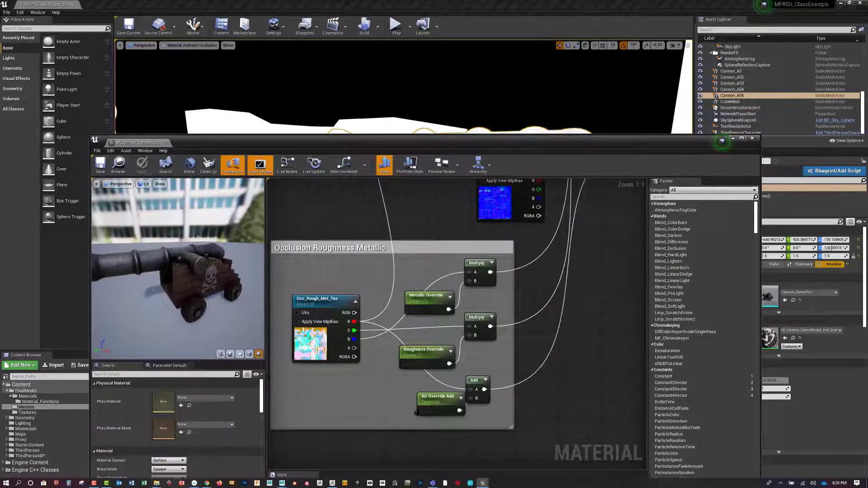
- Move the AO Override Add node slightly away from its Add node and follow the connection to the Ambient Occlusion input
left_click_drag(440, 404, 427, 402)
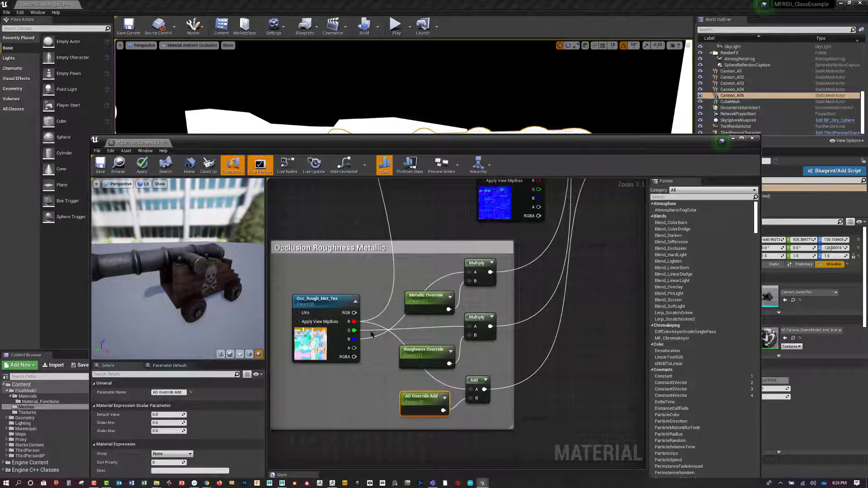
right_click_drag(496, 350, 484, 385)
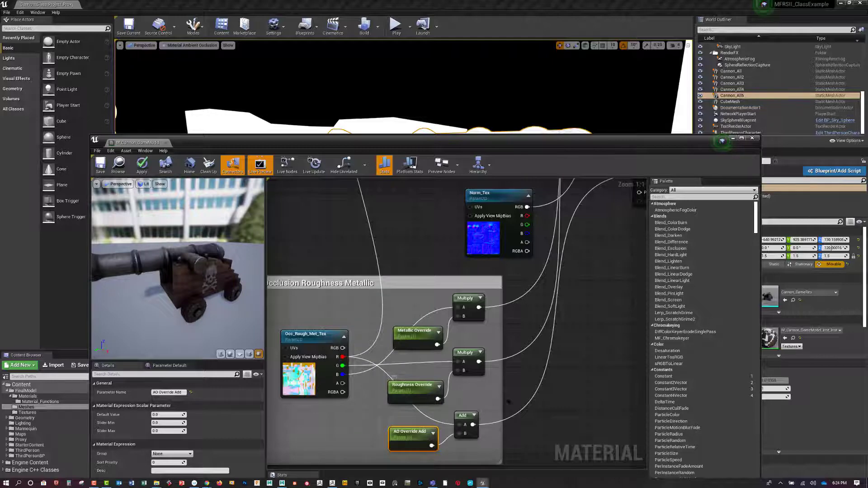
scroll(514, 337, "down", 2)
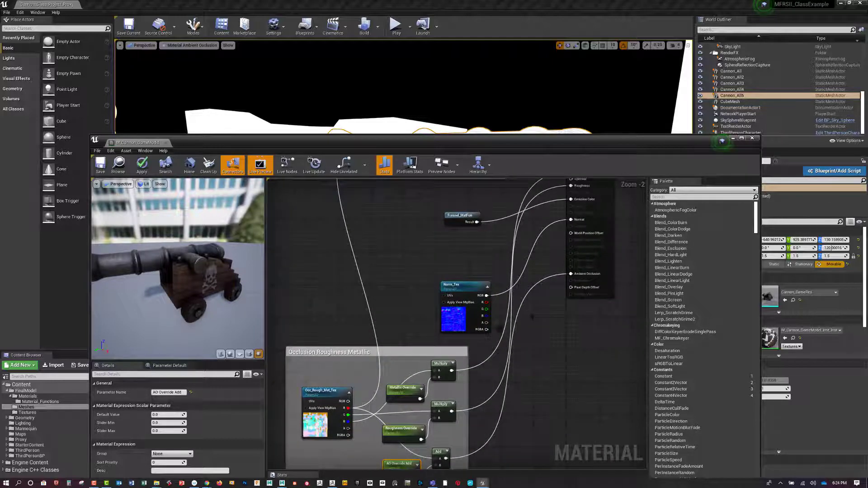
mouse_move(529, 312)
right_mouse_down()
mouse_move(524, 360)
mouse_move(533, 322)
right_mouse_up()
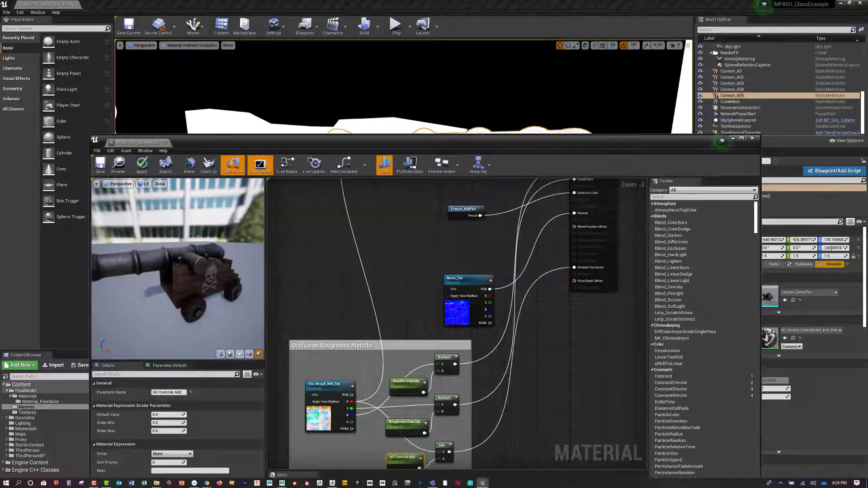
- Return the level viewport to Lit mode and inspect the Fresnel_MatFun node in the material graph
left_click(188, 46)
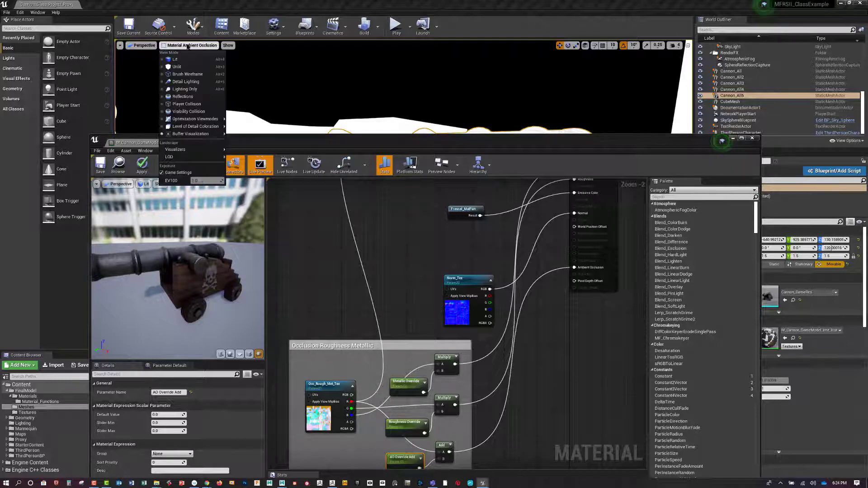
left_click(192, 57)
scroll(461, 257, "up", 1)
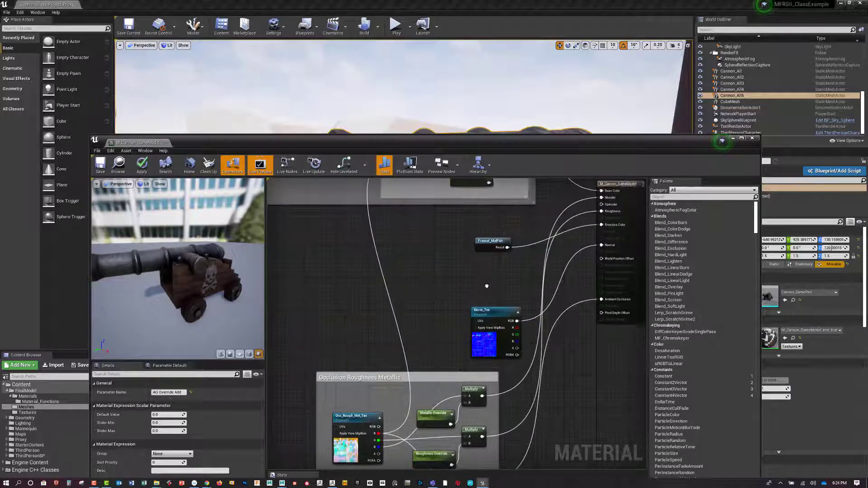
scroll(479, 285, "up", 1)
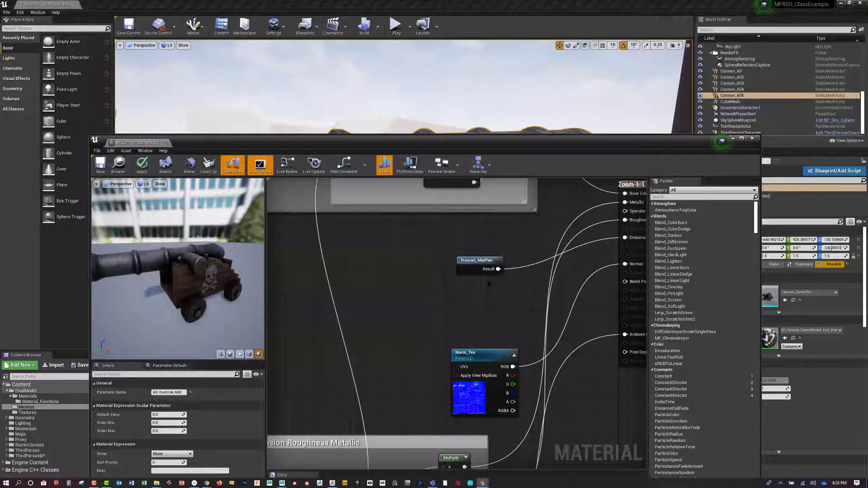
scroll(487, 298, "down", 2)
scroll(507, 308, "up", 1)
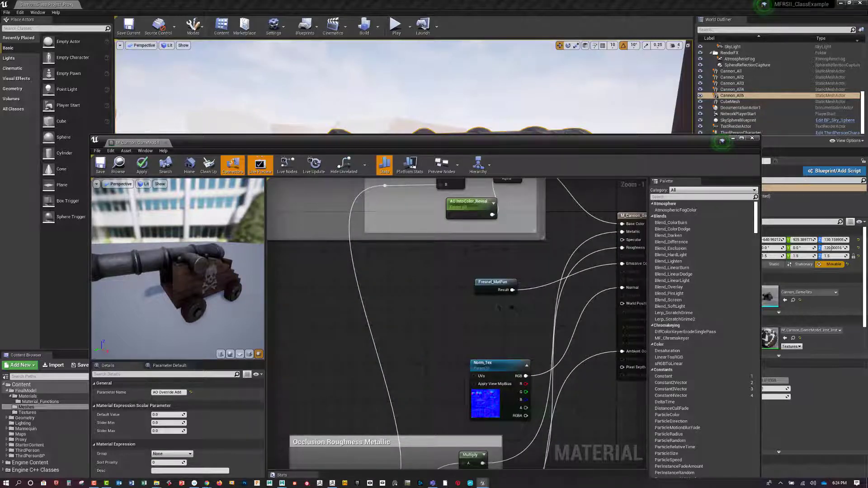
- Open the Fresnel_MatFun material function from the Material_Functions folder and look over its Fresnel node group
left_click_drag(412, 144, 520, 79)
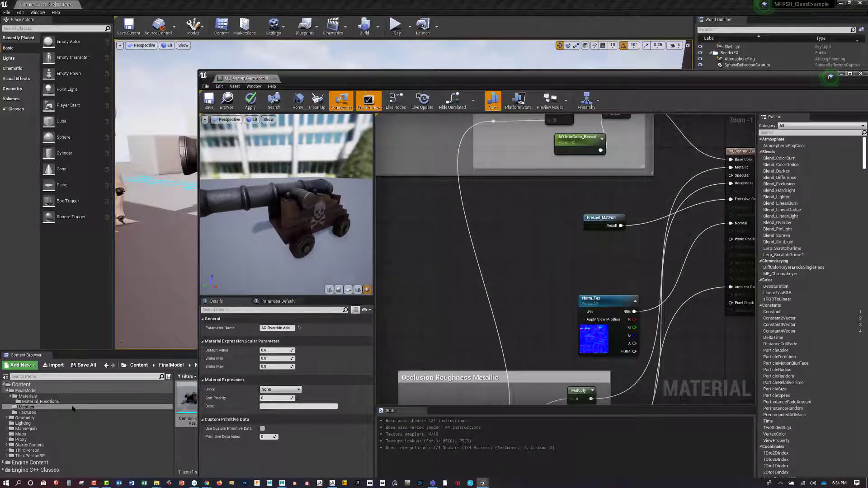
left_click(73, 402)
left_click_drag(366, 72, 479, 52)
left_click(192, 400)
double_click(192, 400)
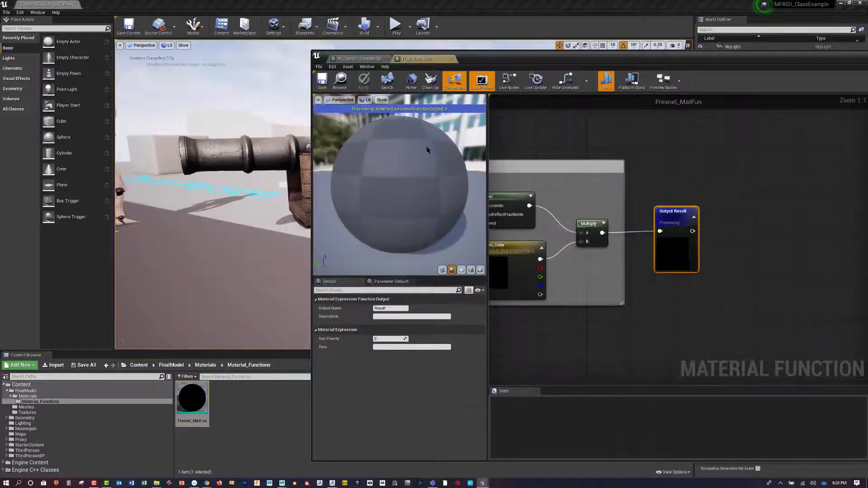
double_click(541, 51)
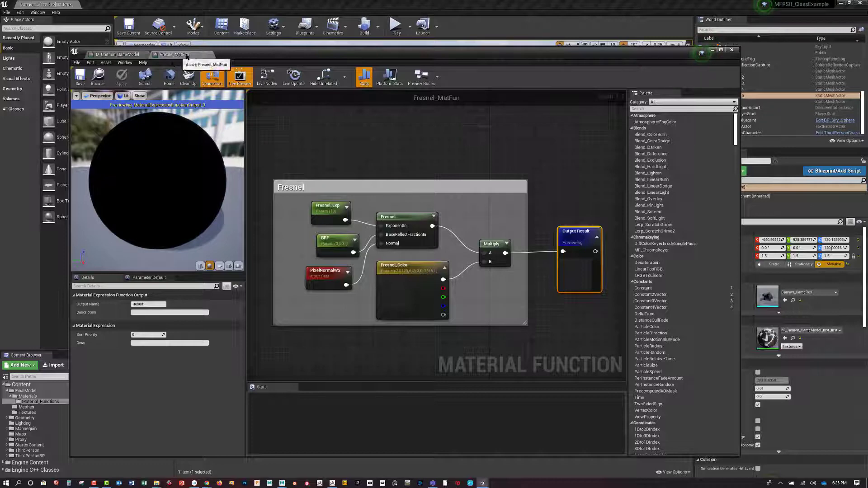
left_click_drag(237, 53, 506, 54)
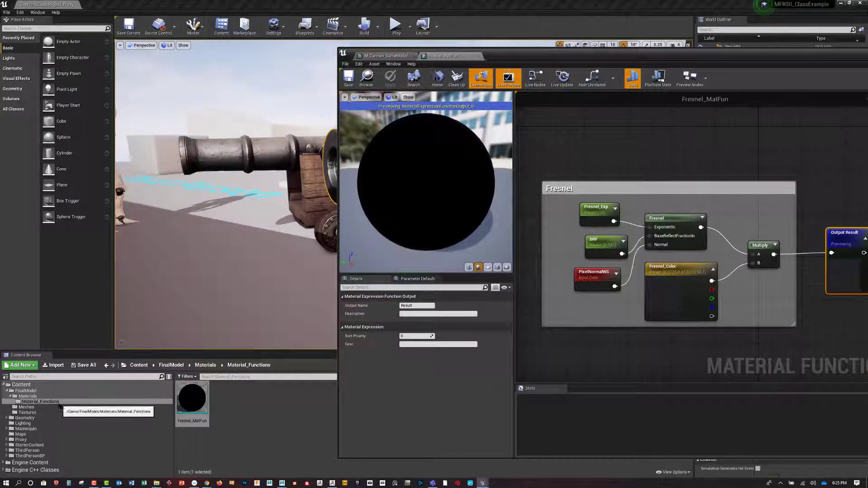
- Create a material function with the default name in the Material_Functions folder and open its graph
right_click(271, 399)
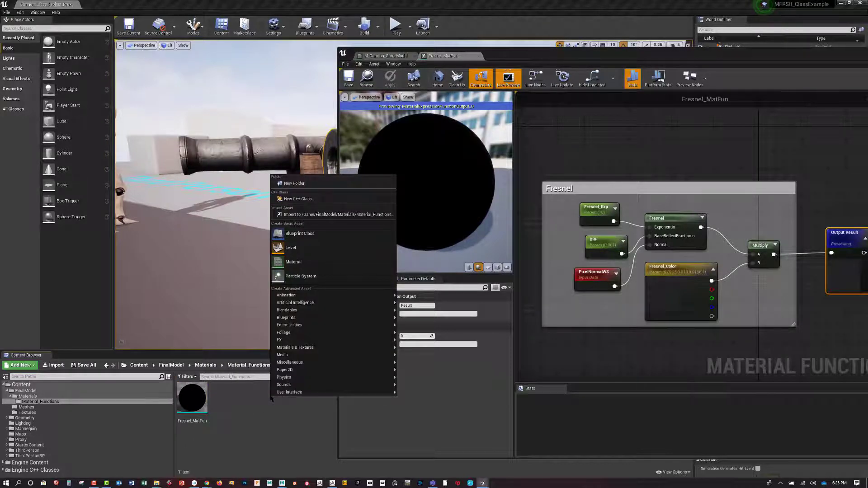
mouse_move(327, 348)
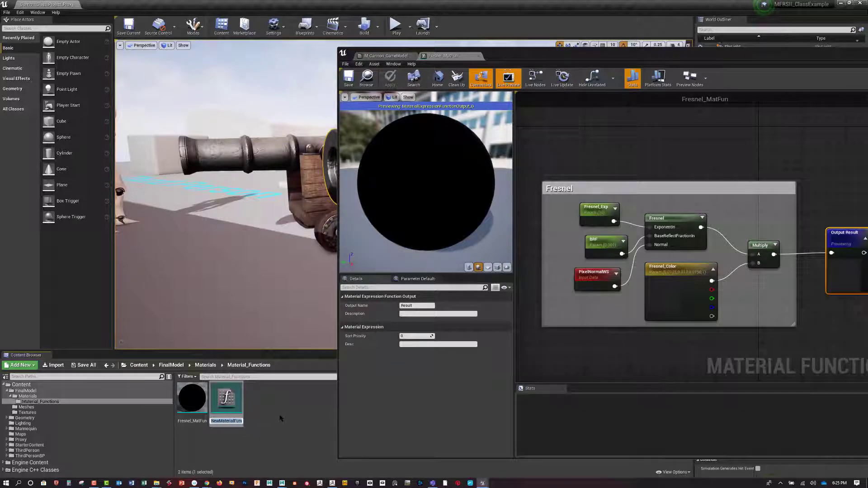
double_click(226, 397)
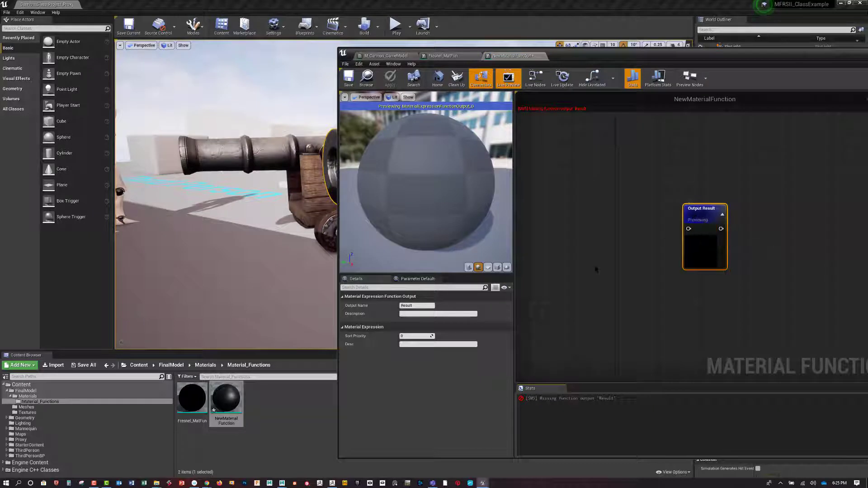
right_click_drag(596, 270, 656, 277)
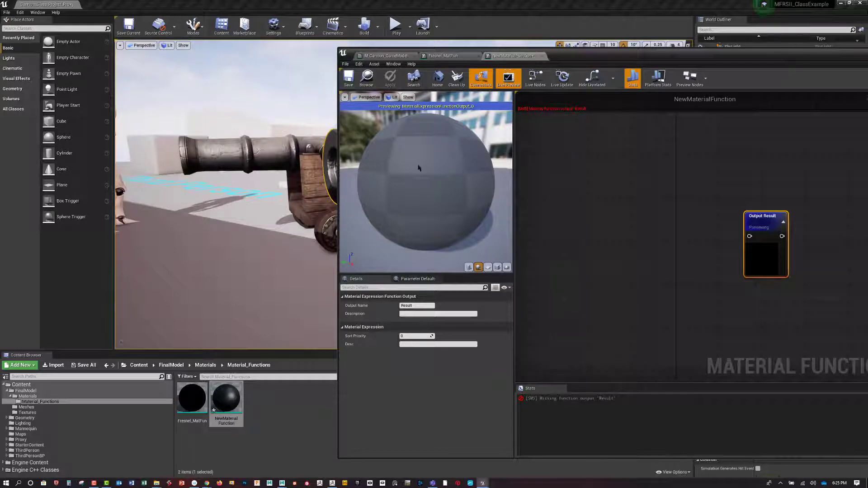
- Close the NewMaterialFunction graph and delete that asset from the Material_Functions folder
left_click(543, 56)
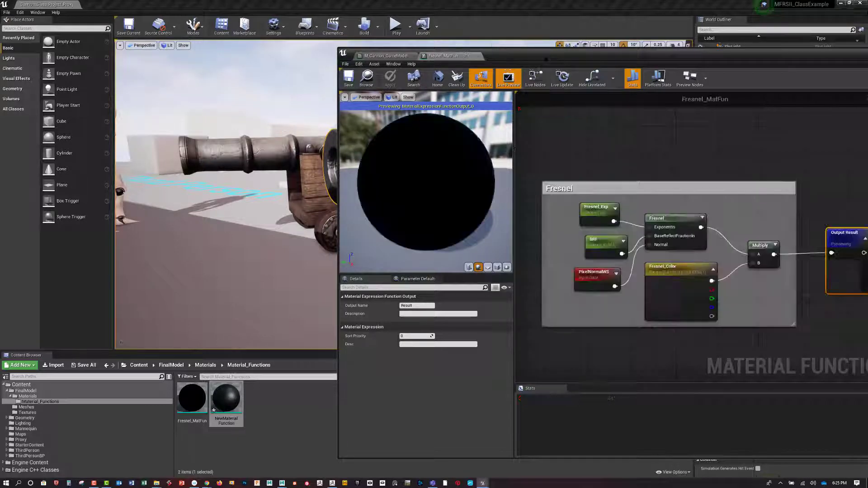
left_click(225, 397)
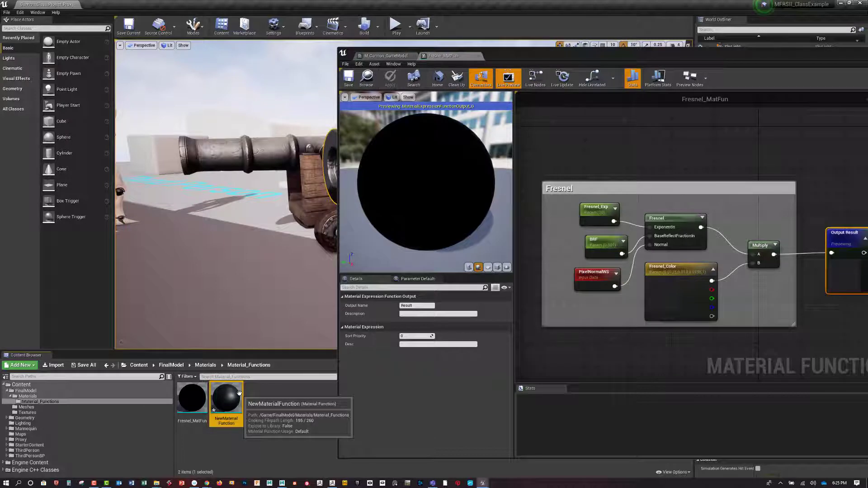
key("Delete")
left_click(382, 351)
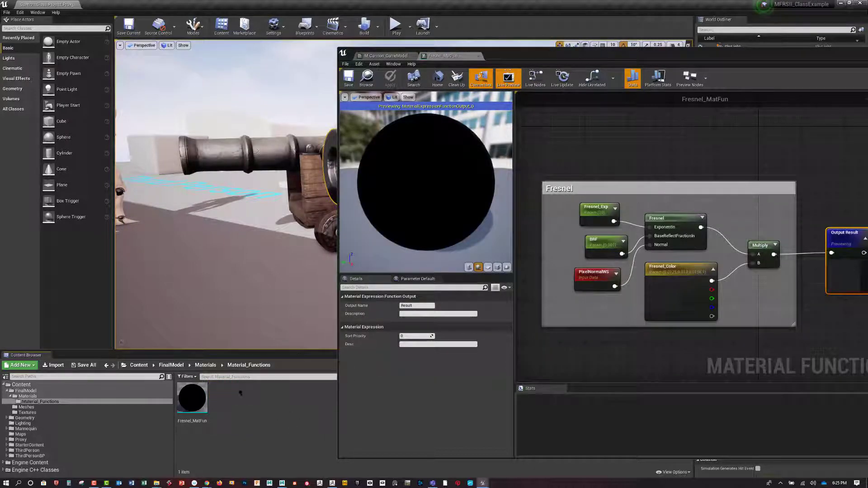
- Add a second Fresnel node in the empty space above the Fresnel group of Fresnel_MatFun
left_click_drag(609, 53, 383, 25)
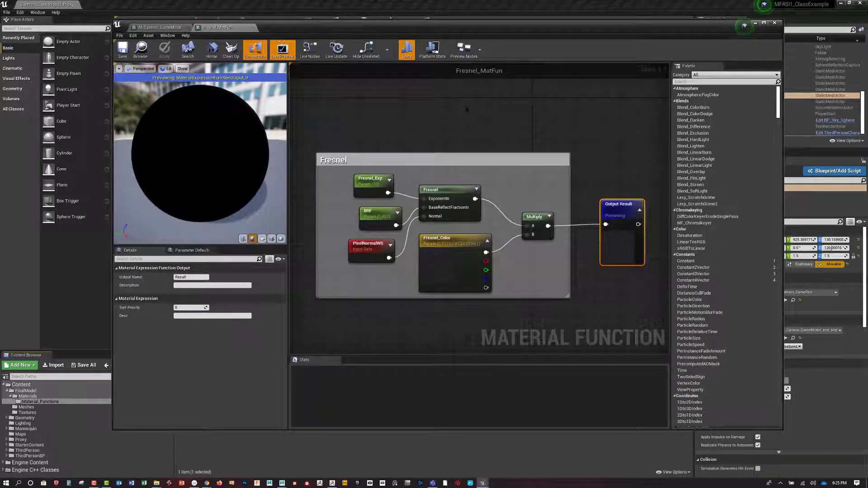
right_click(467, 110)
type("fres")
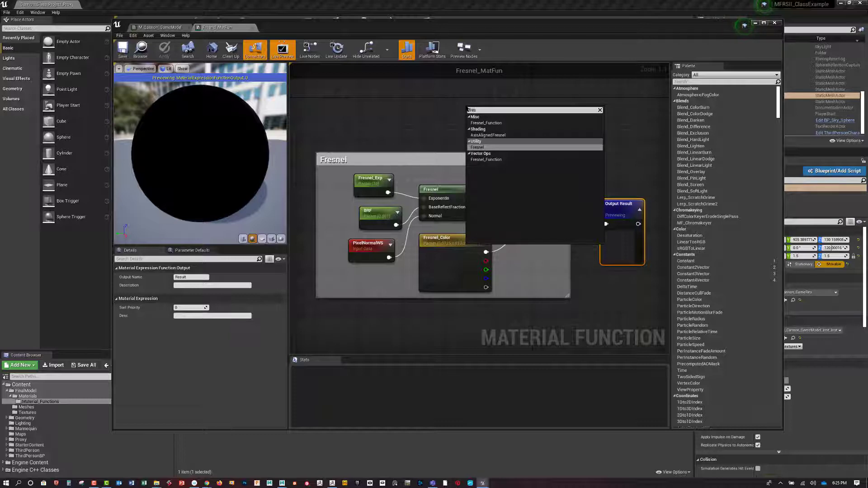
key("Return")
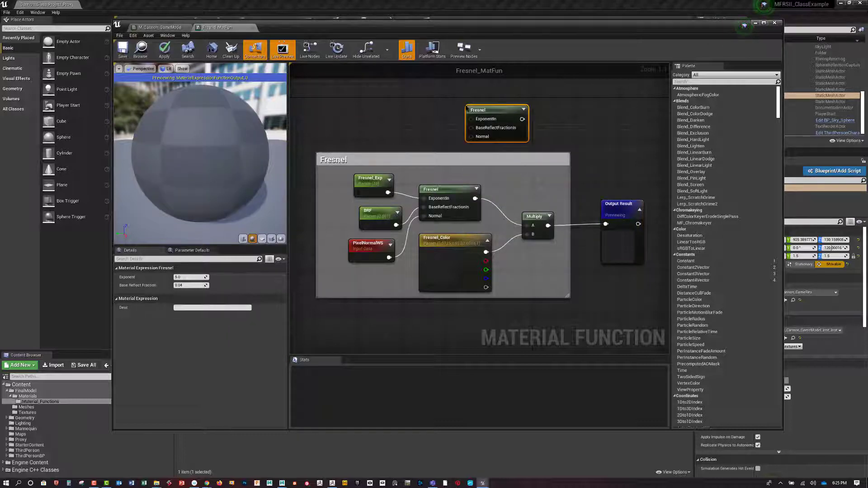
left_click_drag(497, 109, 492, 109)
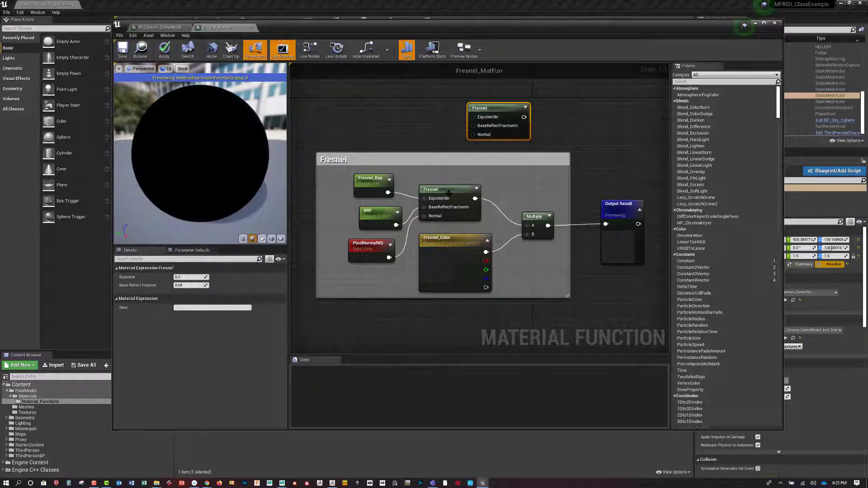
- Add a scalar parameter beside the extra Fresnel node, name it with a row of s letters, and delete it again
left_click(388, 105)
type("ssssssss")
key("Return")
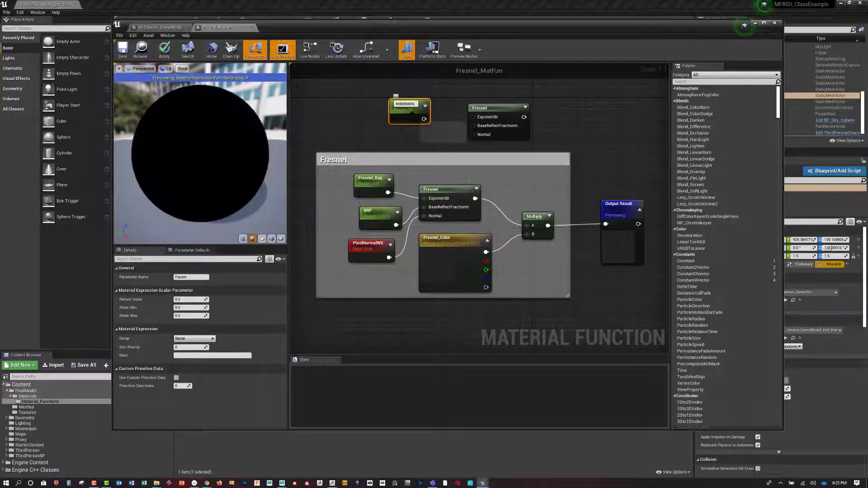
left_click_drag(411, 106, 404, 105)
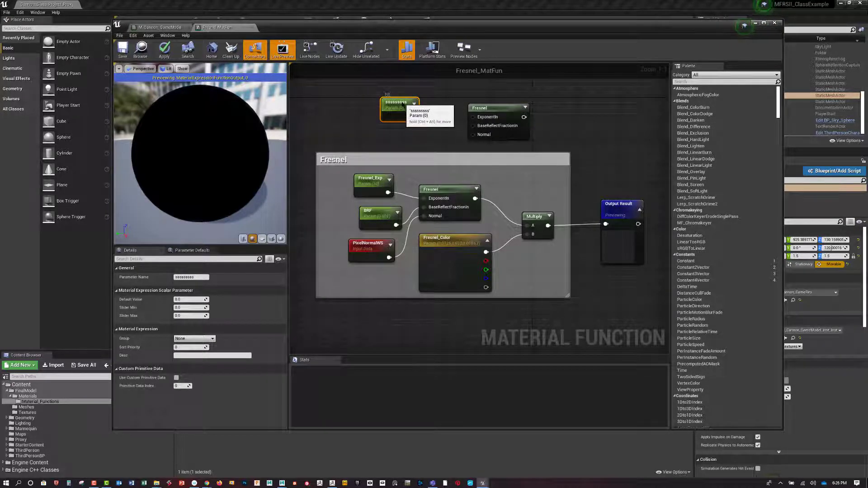
double_click(402, 103)
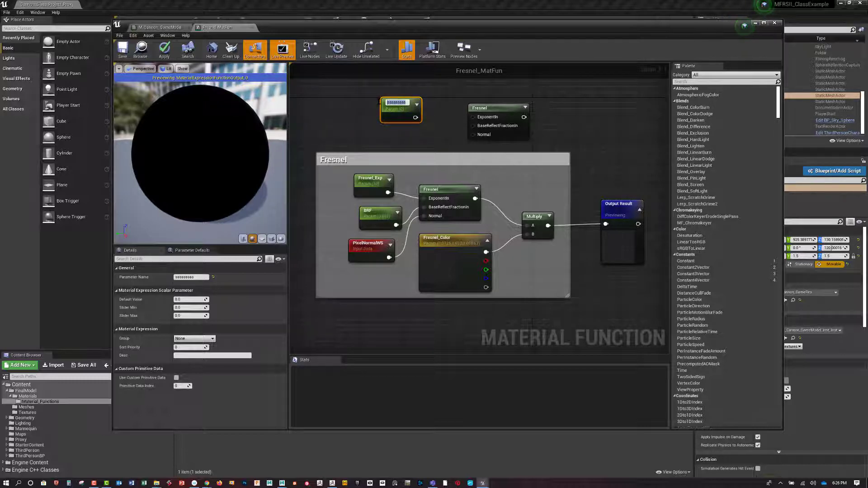
left_click(365, 138)
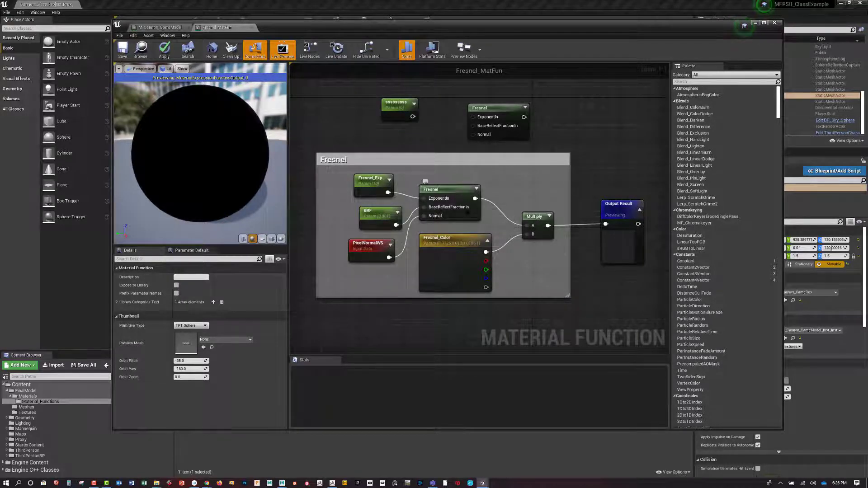
left_click(393, 105)
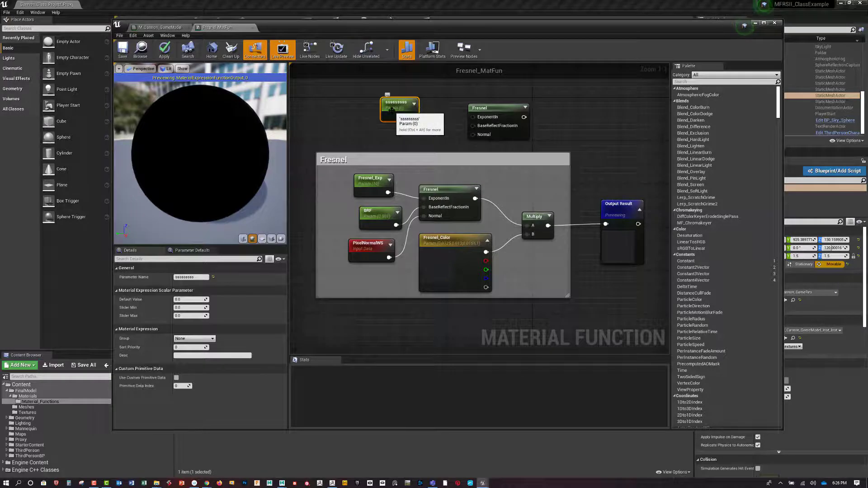
key("Delete")
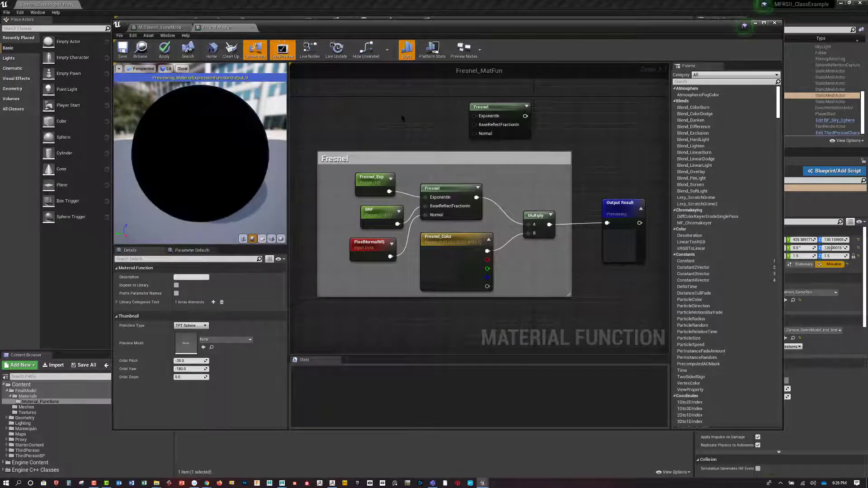
- Find the PixelNormalWS node by searching for "normal", add it beside the extra Fresnel node, and remove it again
right_click(402, 122)
type("normal")
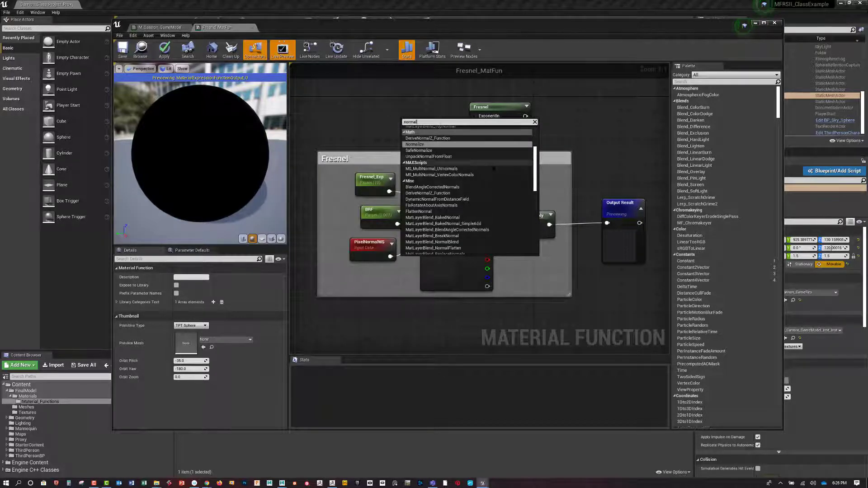
scroll(488, 175, "down", 5)
left_click_drag(533, 195, 532, 227)
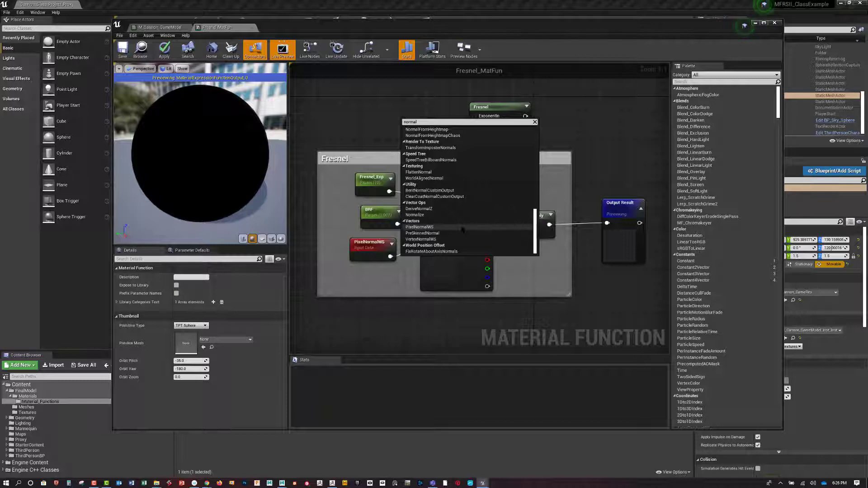
left_click(461, 227)
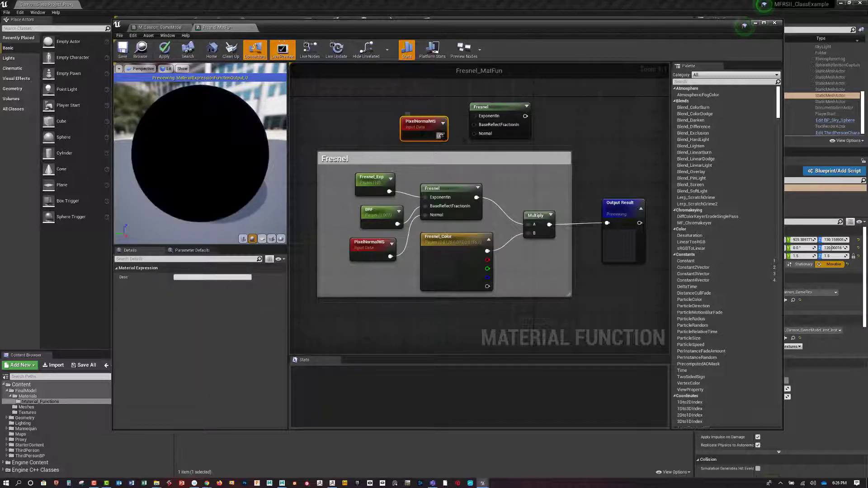
key("Delete")
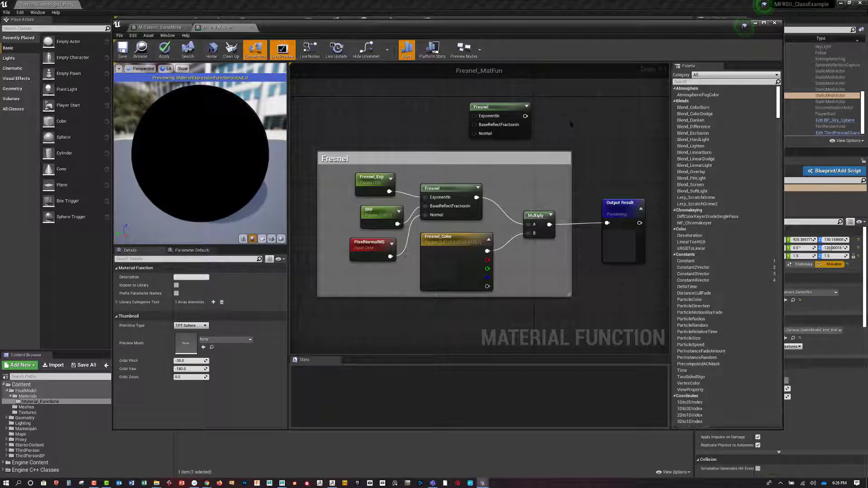
- Try out a Multiply node and a Constant3Vector converted to a parameter beside the extra Fresnel node, deleting each one again
left_click(572, 118)
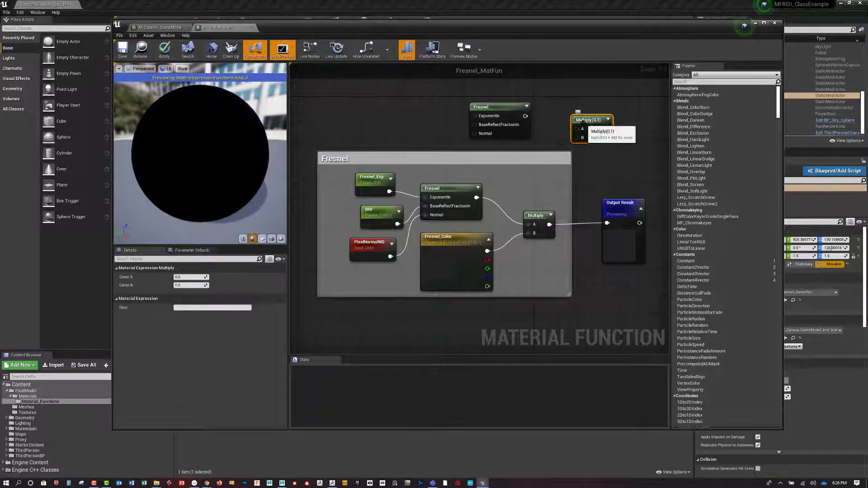
key("Delete")
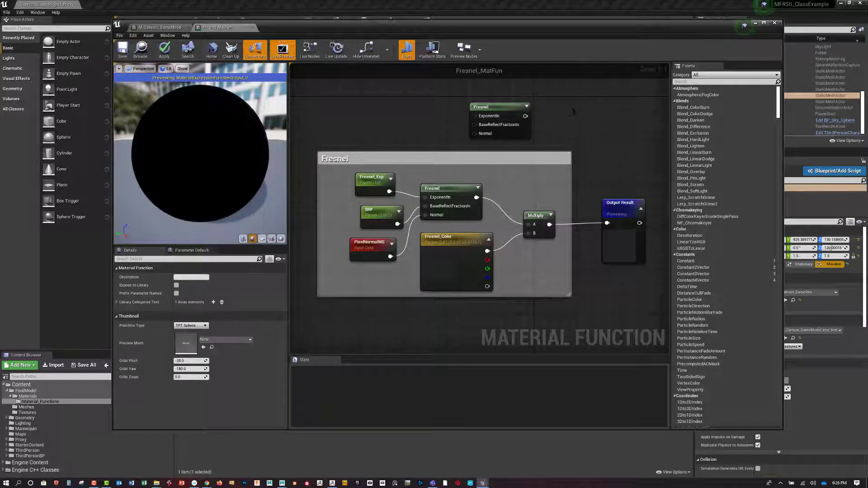
left_click(579, 110)
right_click(589, 111)
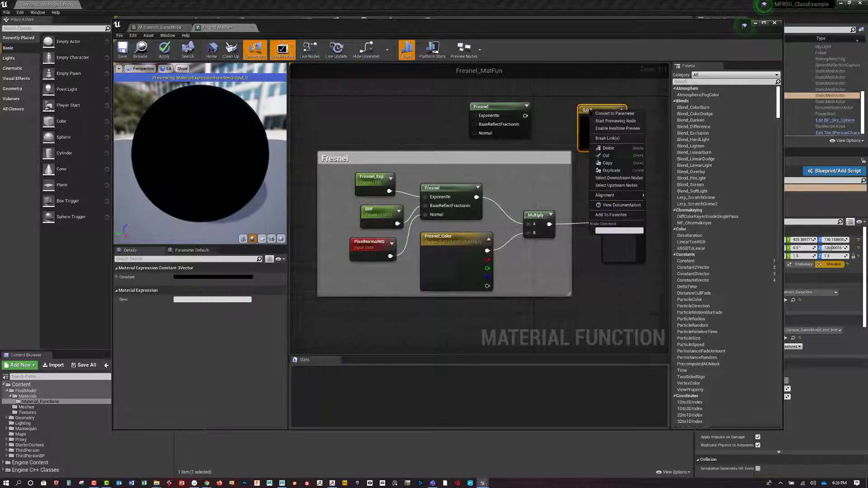
left_click(610, 114)
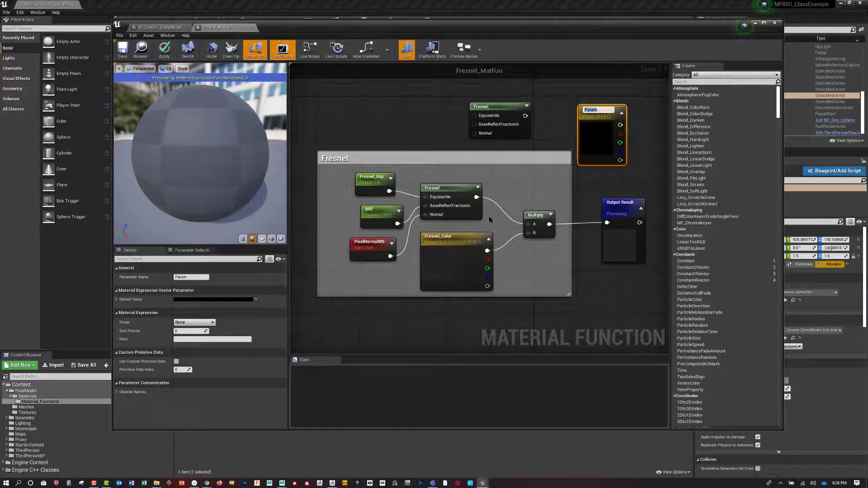
left_click(573, 141)
left_click(599, 109)
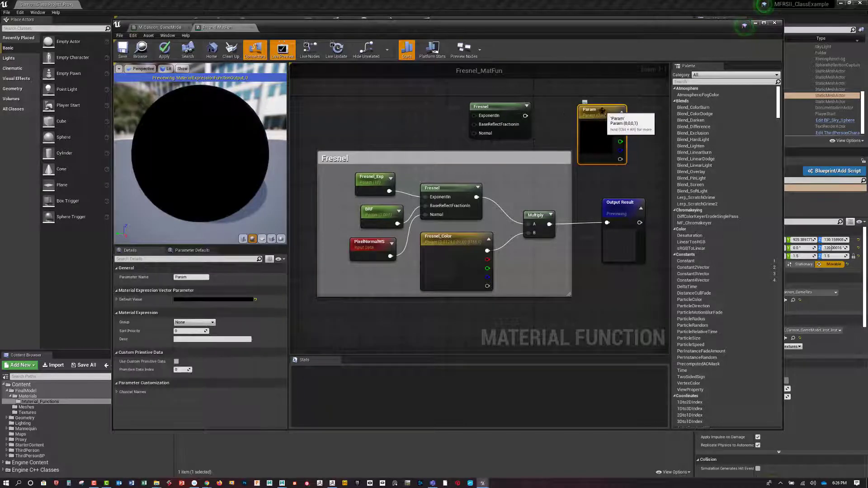
key("Delete")
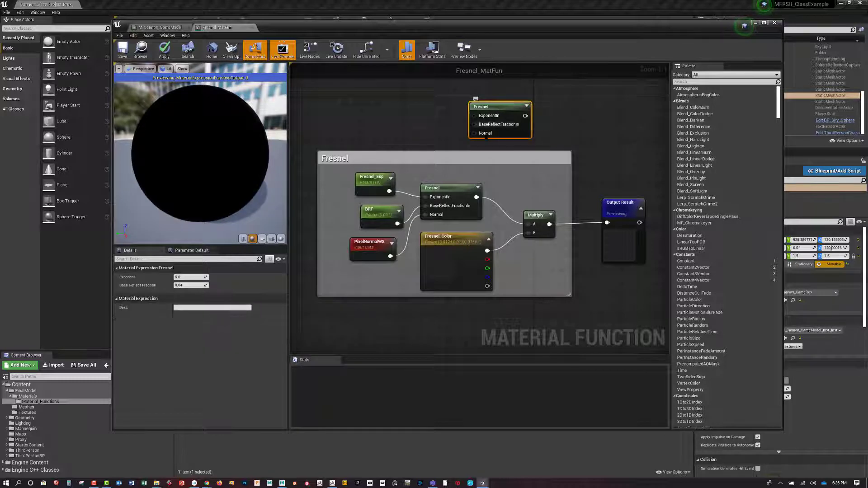
- Delete the extra Fresnel node above the Fresnel group and close Fresnel_MatFun to return to the cannon material
key("Delete")
left_click(344, 155)
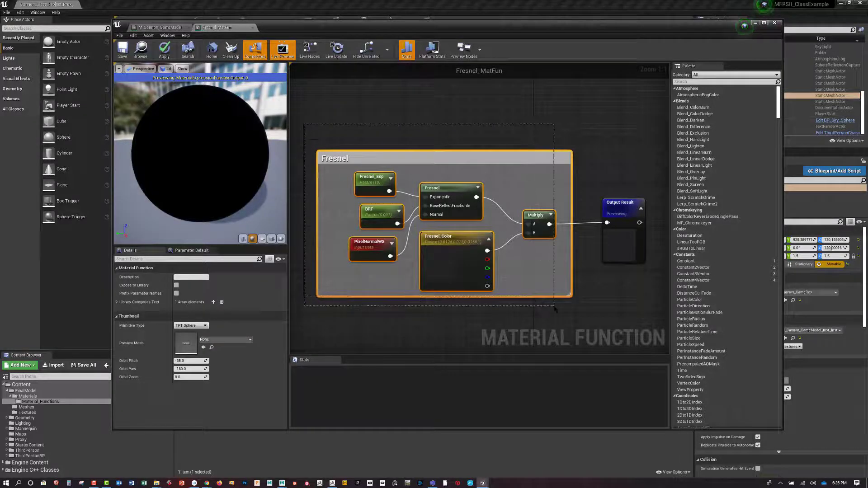
left_click(450, 131)
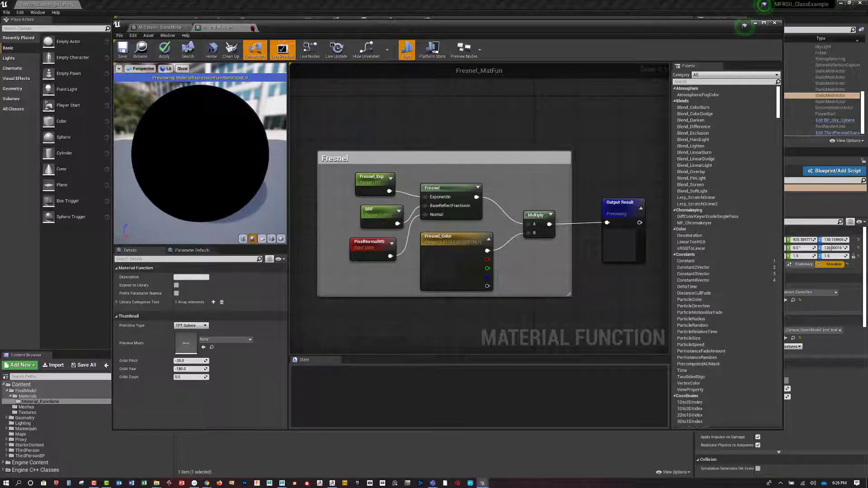
left_click(252, 28)
left_click(477, 270)
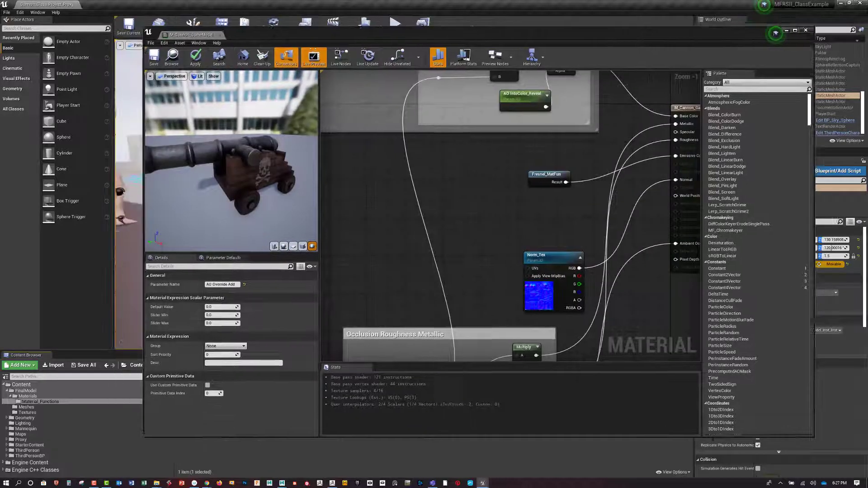
- Place a second Fresnel_MatFun node from the Material_Functions folder into the cannon material graph and delete it again
left_click_drag(249, 23, 295, 36)
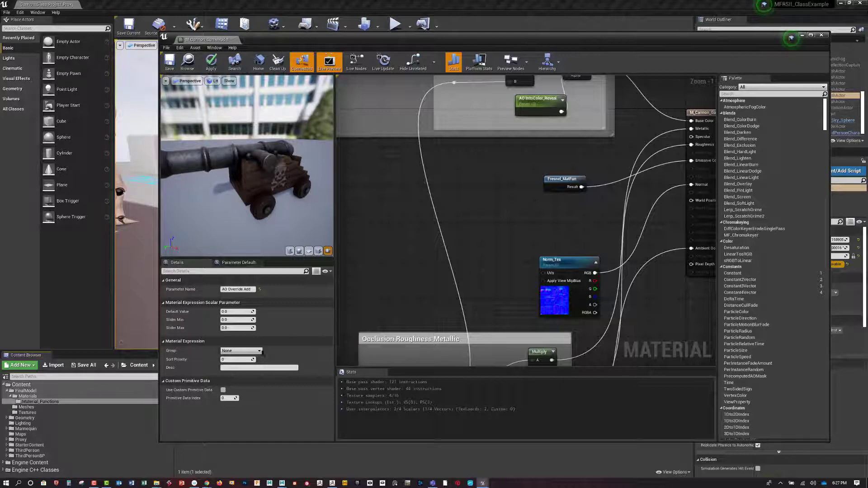
left_click(36, 401)
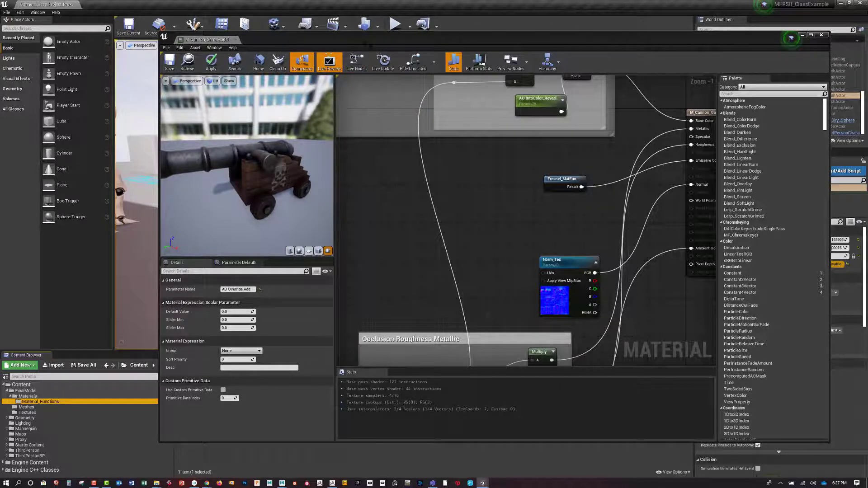
left_click_drag(368, 39, 462, 59)
left_click_drag(201, 409, 488, 308)
left_click(500, 304)
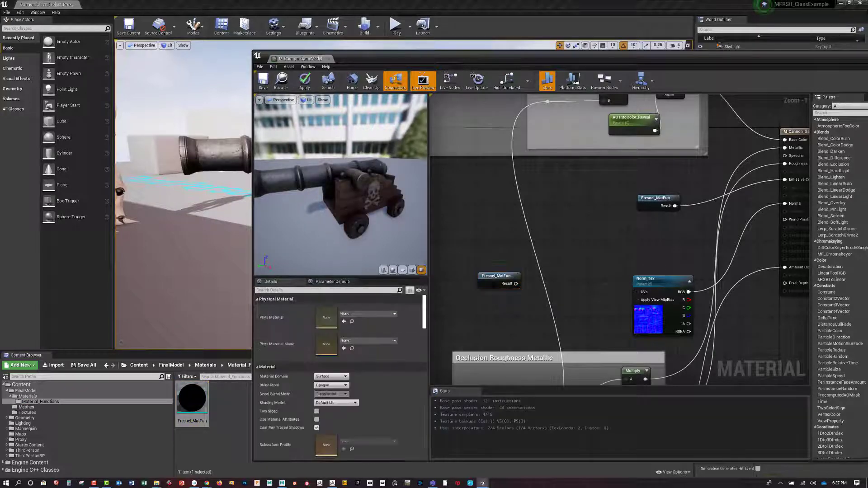
left_click(495, 284)
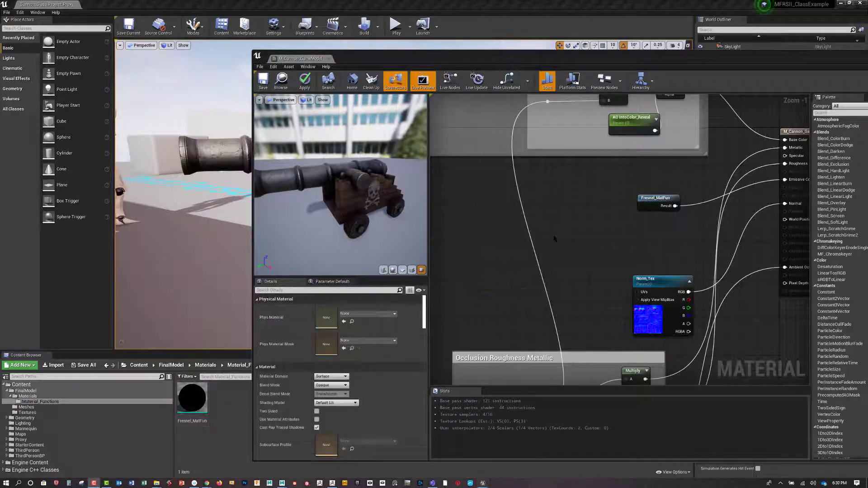
- Add a MaterialFunctionCall node below Fresnel_MatFun by searching for "material fun", and assign the Fresnel_MatFun asset to it
right_click(552, 238)
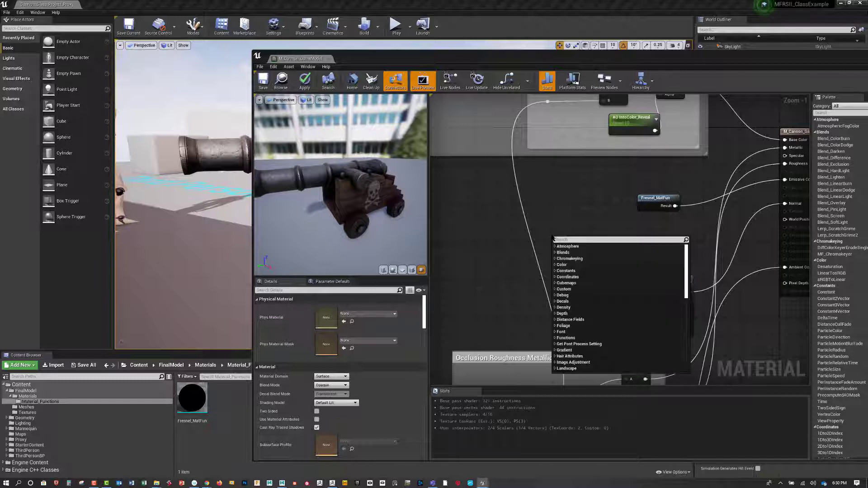
type("material")
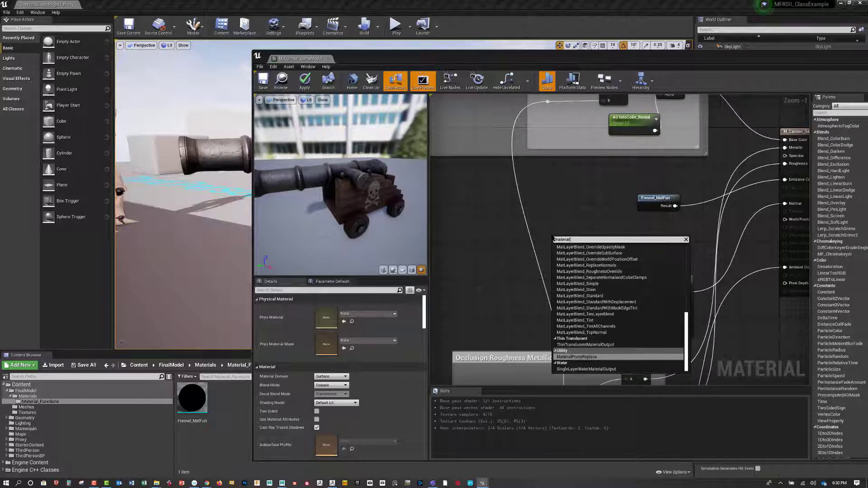
type(" fun")
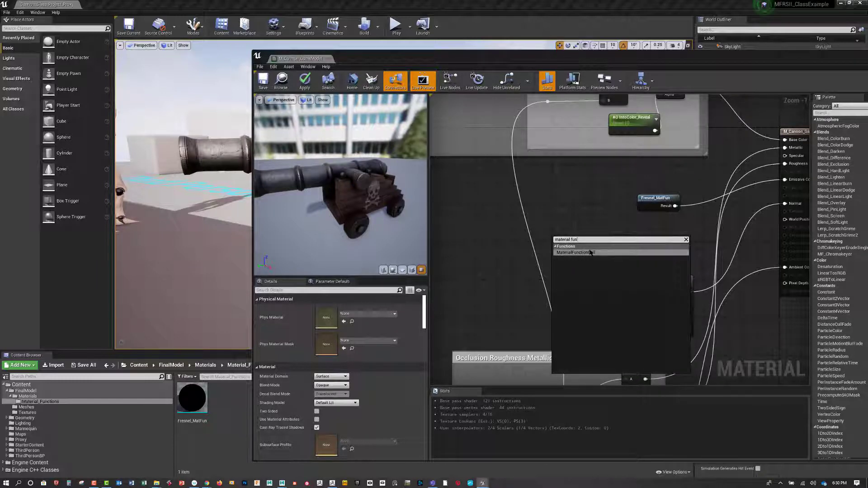
left_click(590, 253)
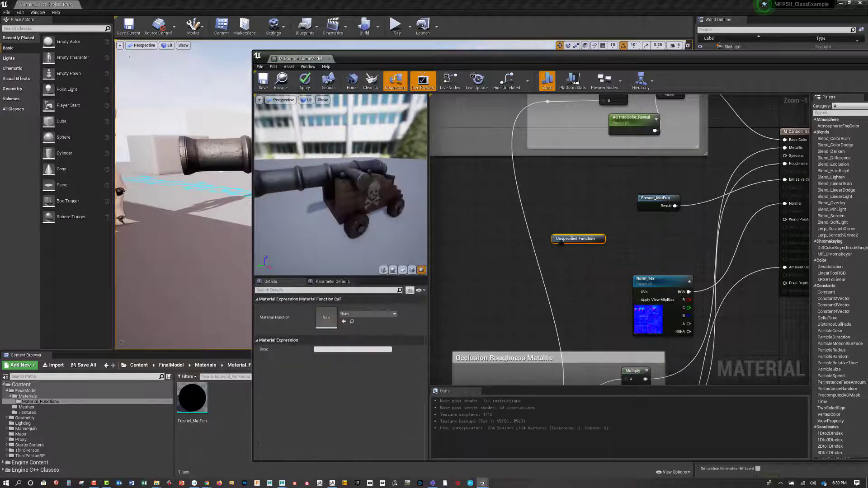
left_click(560, 252)
left_click(562, 240)
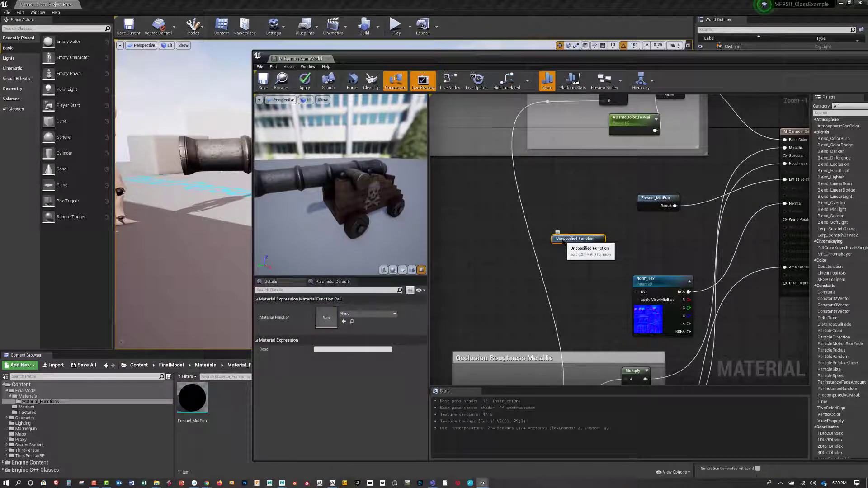
left_click(192, 400)
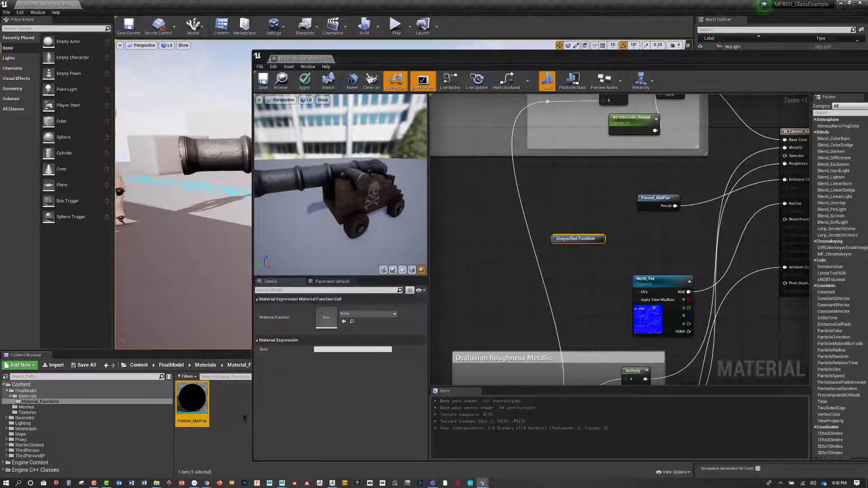
left_click(344, 321)
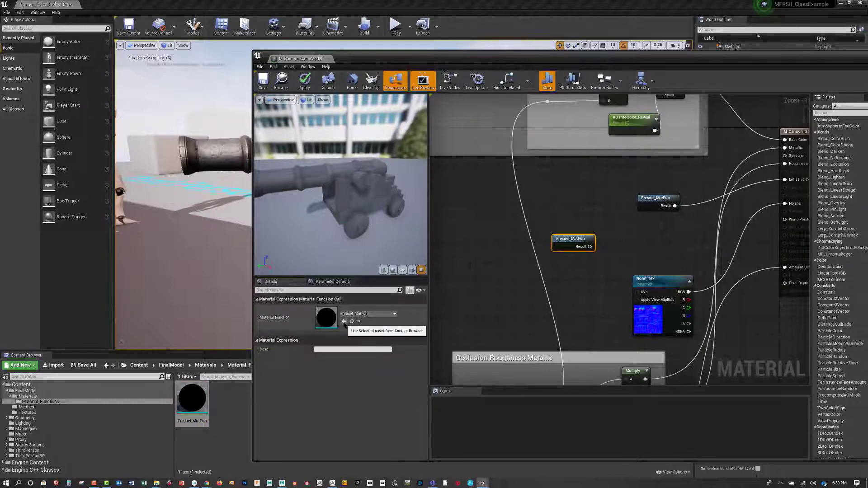
- Delete the unconnected second Fresnel_MatFun node from the cannon material graph
left_click(578, 271)
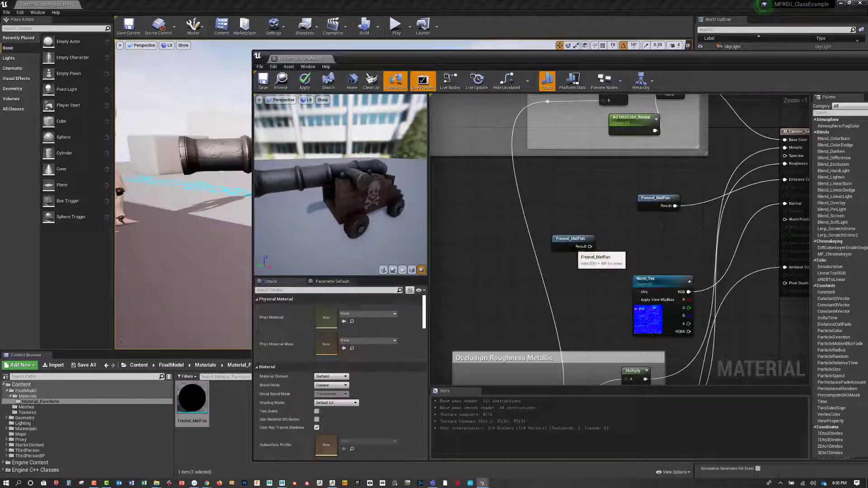
left_click(571, 245)
key("Delete")
- Search the node list for "functio", add a MaterialFunctionCall node again, and assign Fresnel_MatFun to it
right_click(566, 236)
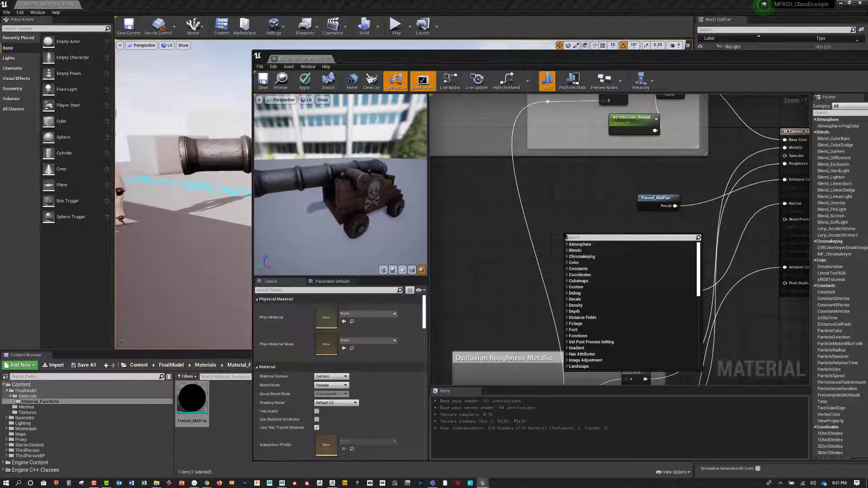
type("co")
key("BackSpace")
key("BackSpace")
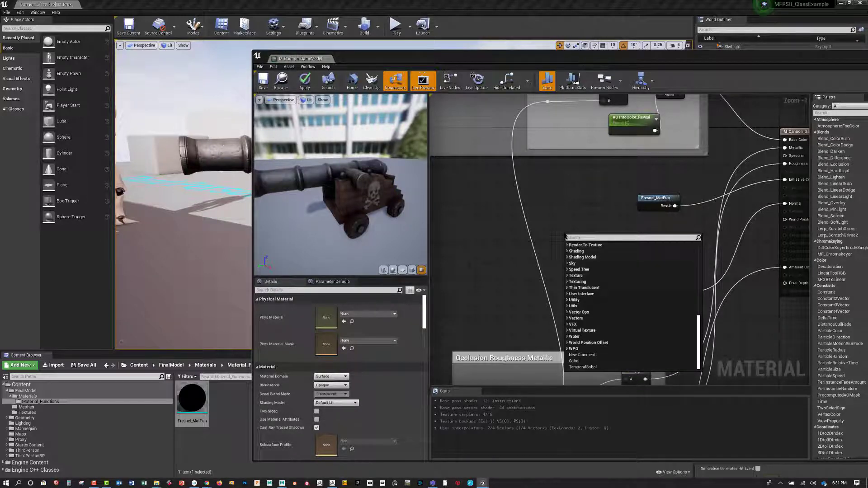
type("functio")
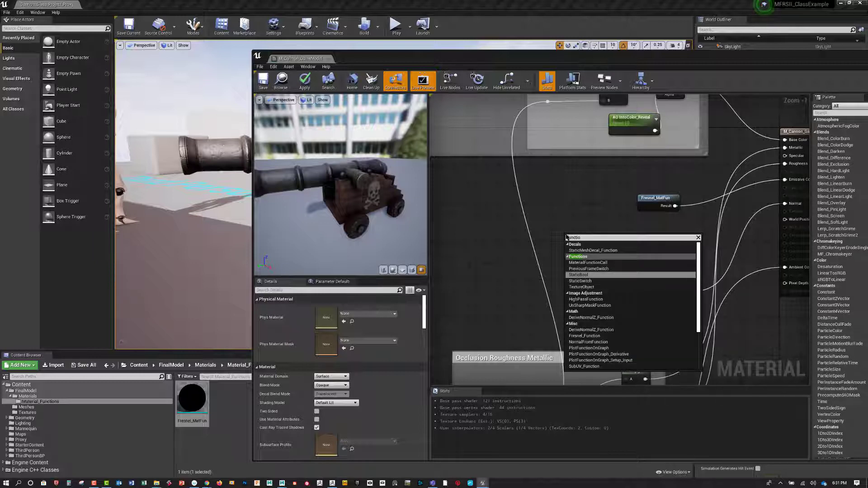
left_click(608, 262)
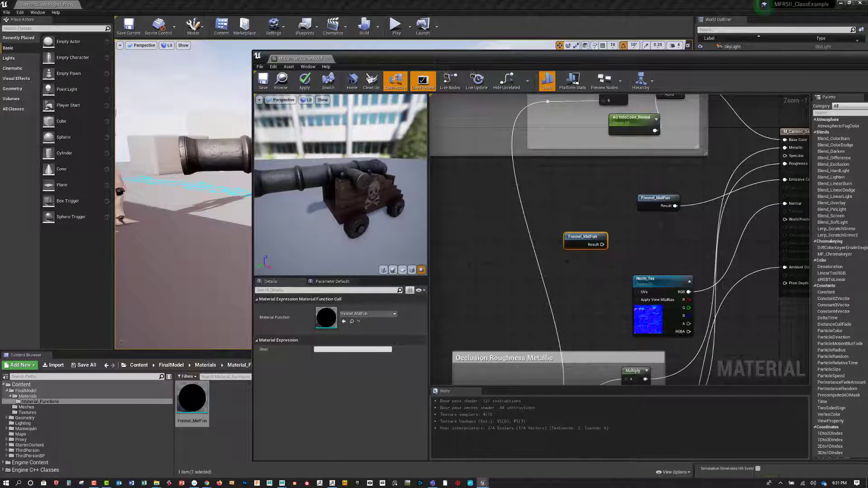
left_click(206, 400)
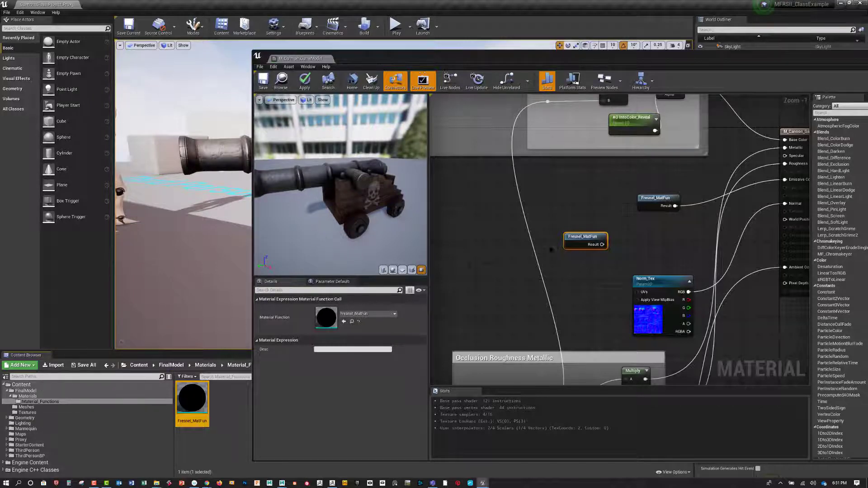
- Add another MaterialFunctionCall node beside the unconnected Fresnel_MatFun node by searching for "material fun"
left_click(474, 257)
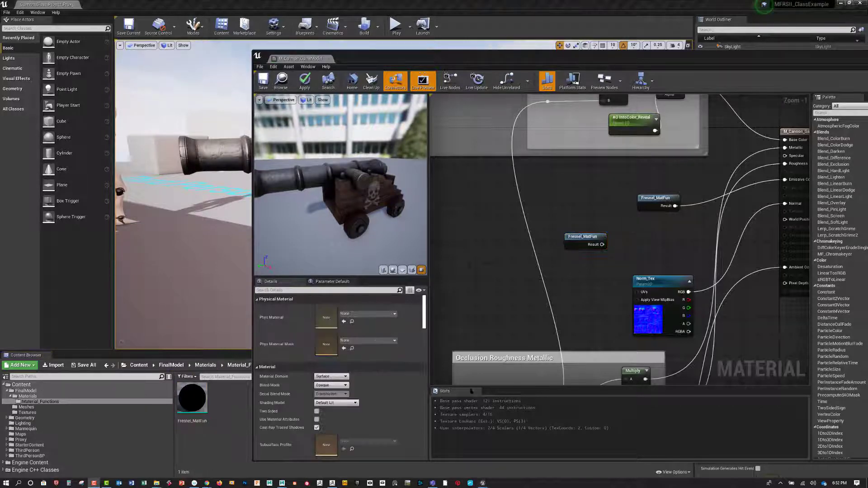
right_click(483, 261)
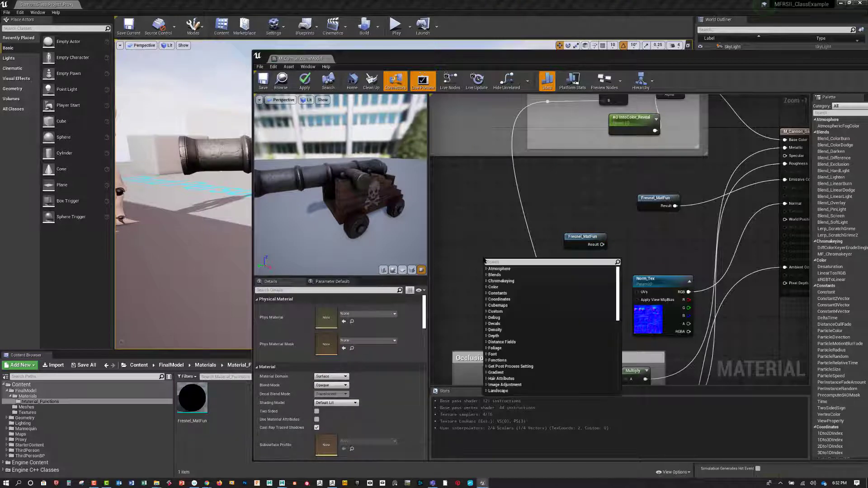
type("materi")
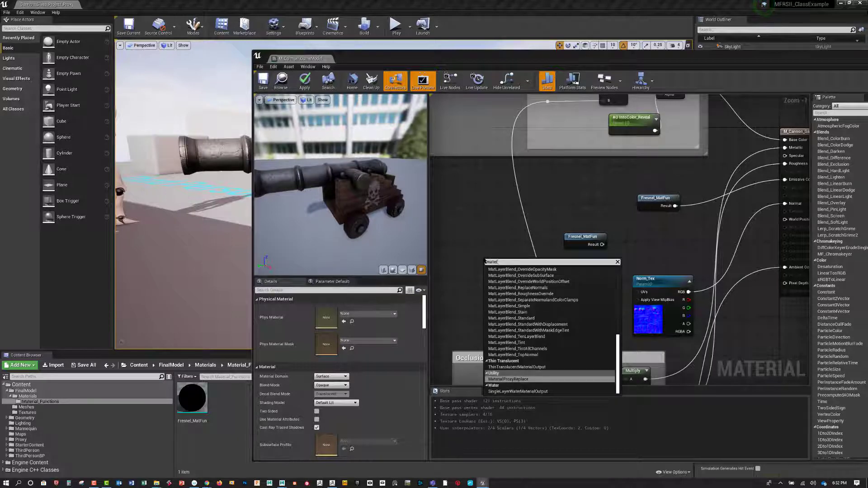
type("al fun")
left_click(507, 275)
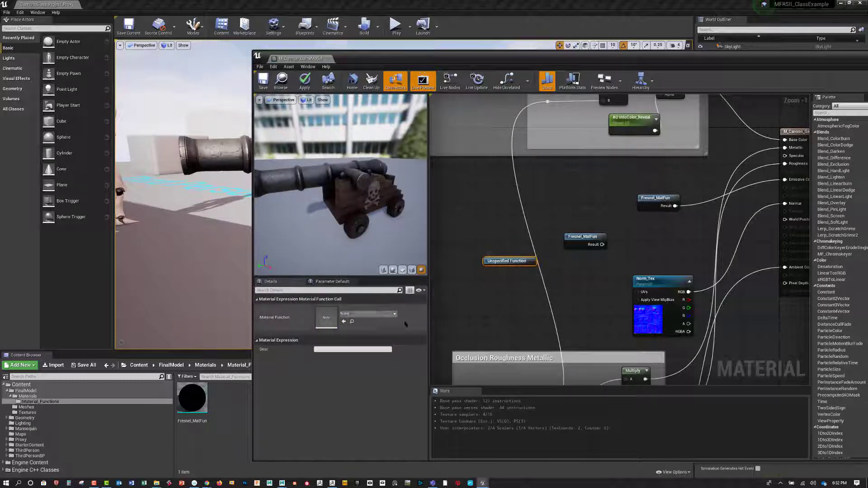
- Create a new material function asset for the unspecified node, saved as M_Class_MF in FinalModel/Materials/Material_Functions
left_click(393, 313)
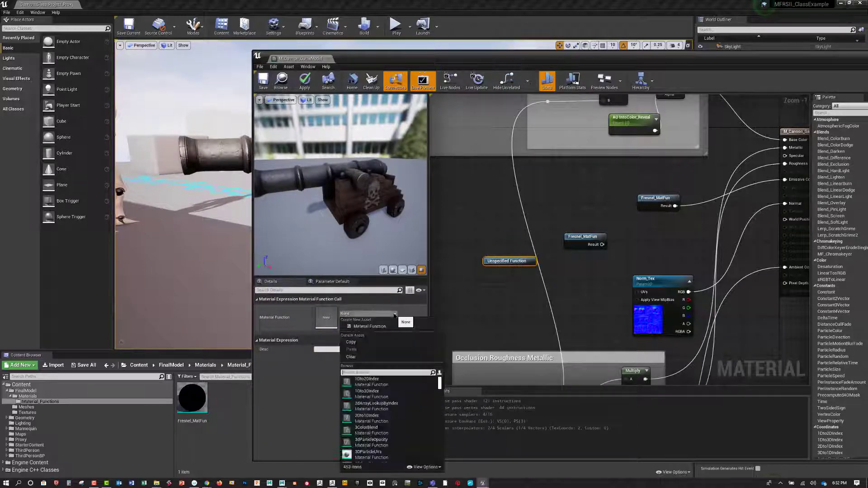
left_click(381, 326)
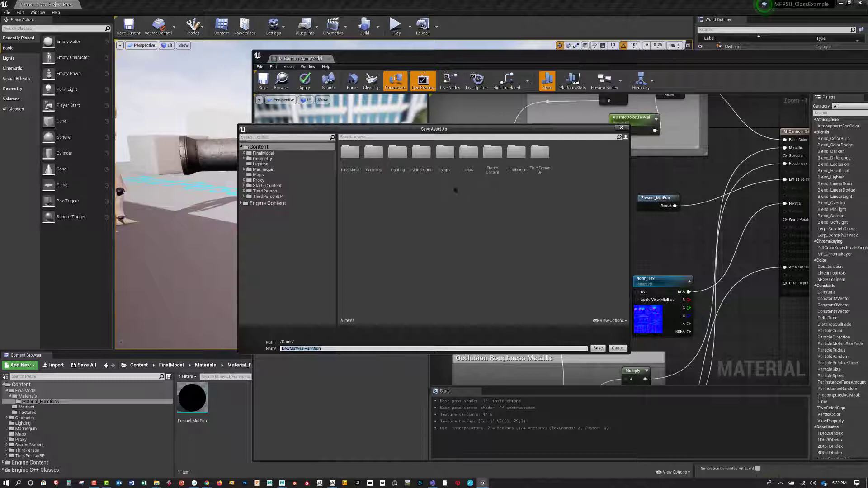
double_click(350, 156)
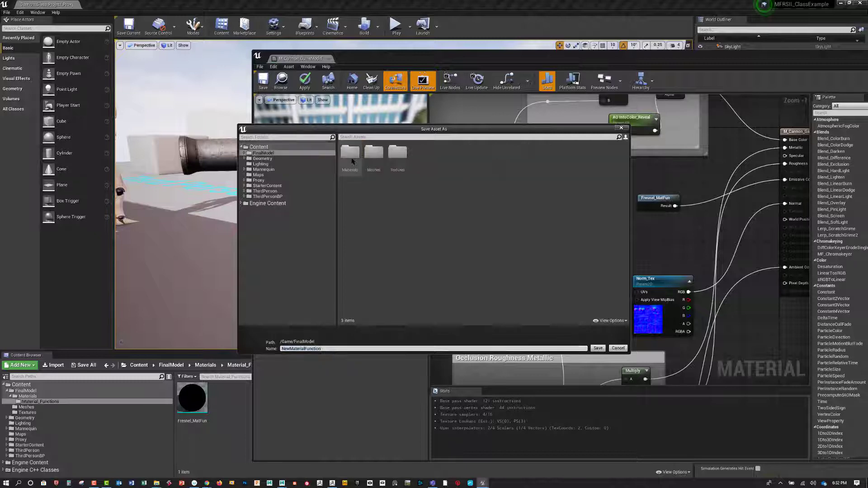
double_click(352, 161)
left_click(351, 156)
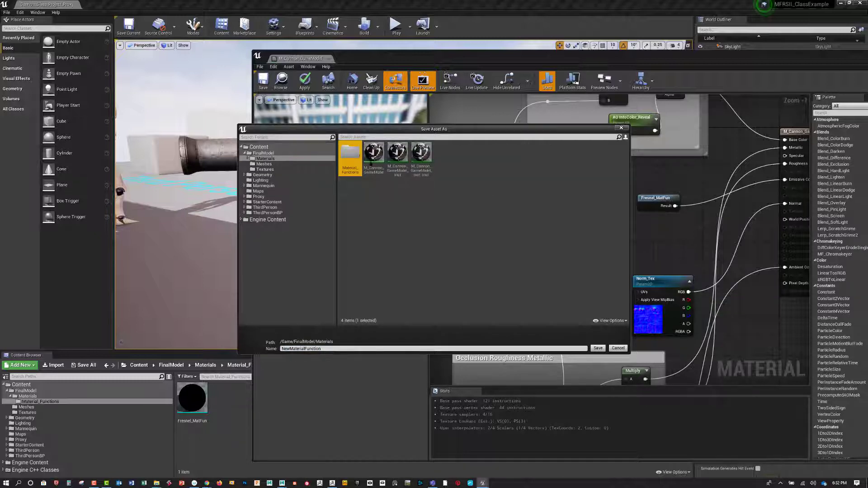
double_click(350, 156)
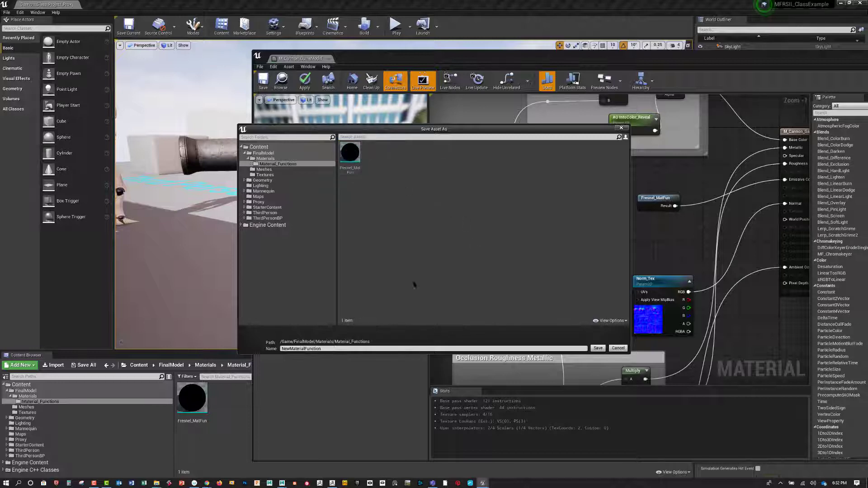
left_click_drag(322, 348, 250, 336)
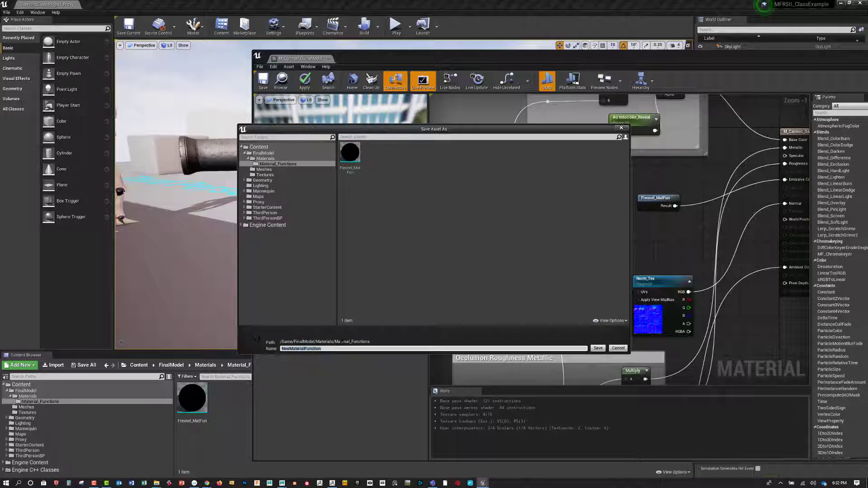
type("M_Class_MF")
left_click(598, 348)
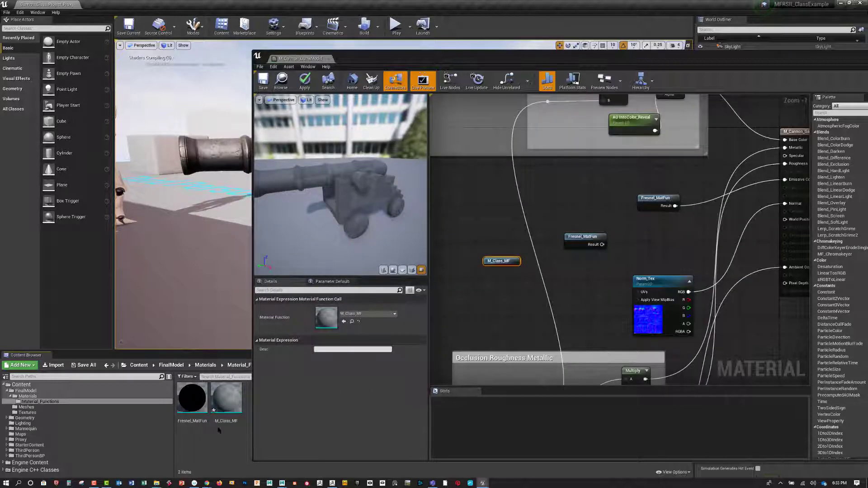
- Force delete the M_Class_MF asset from the Material_Functions folder
left_click(234, 402)
key("Delete")
left_click(397, 350)
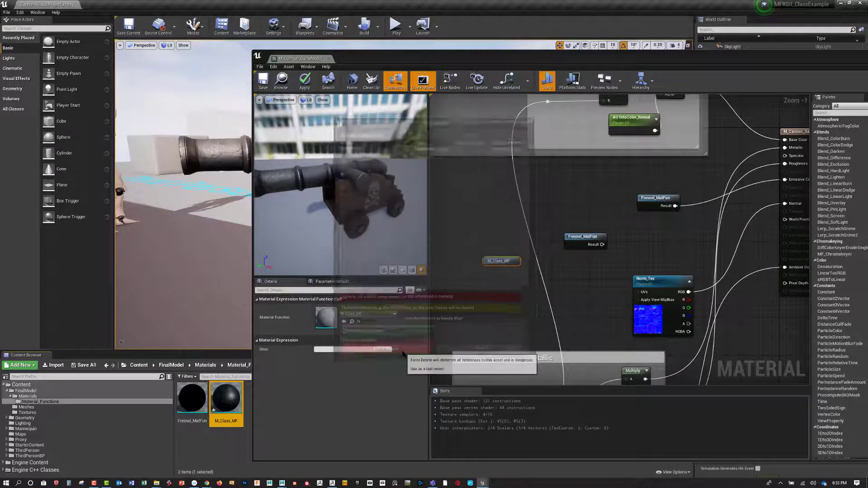
- Delete the Unspecified Function node and the unconnected Fresnel_MatFun node from the cannon material graph
left_click(504, 278)
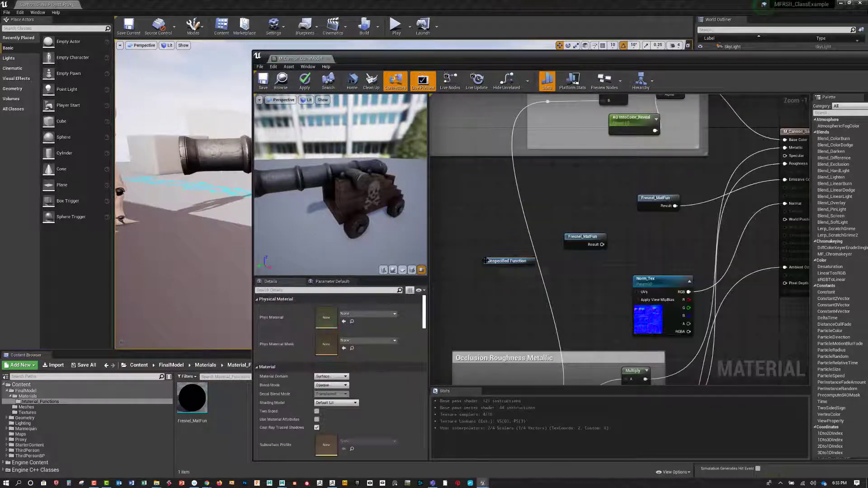
left_click(489, 262)
key("Delete")
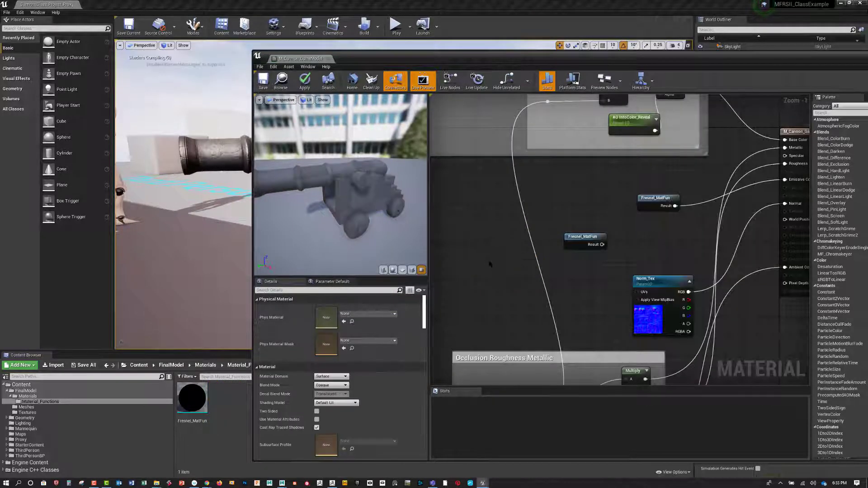
left_click(575, 239)
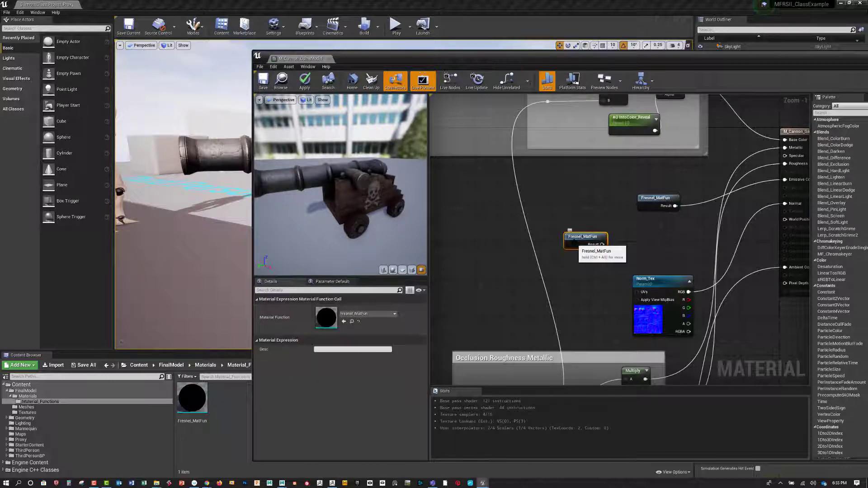
key("Delete")
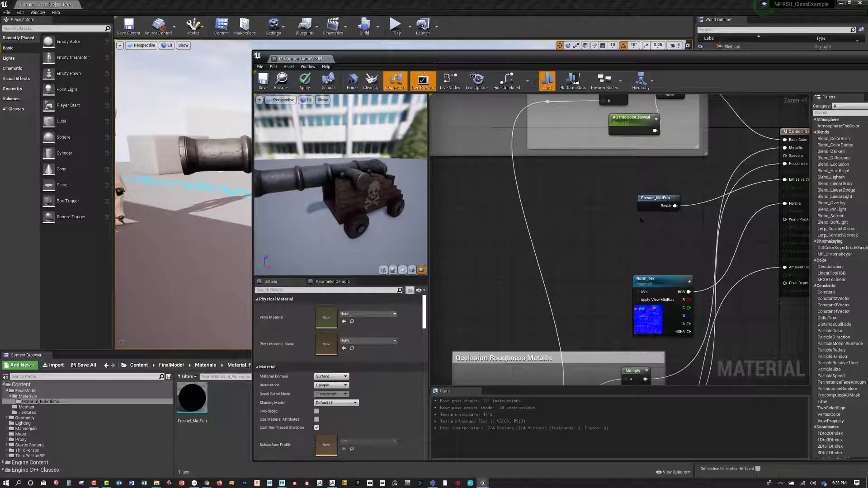
- Move the remaining Fresnel_MatFun node closer to the material output node and save the cannon material
right_click_drag(651, 225, 678, 265)
scroll(627, 258, "down", 1)
scroll(678, 265, "down", 3)
scroll(677, 265, "up", 2)
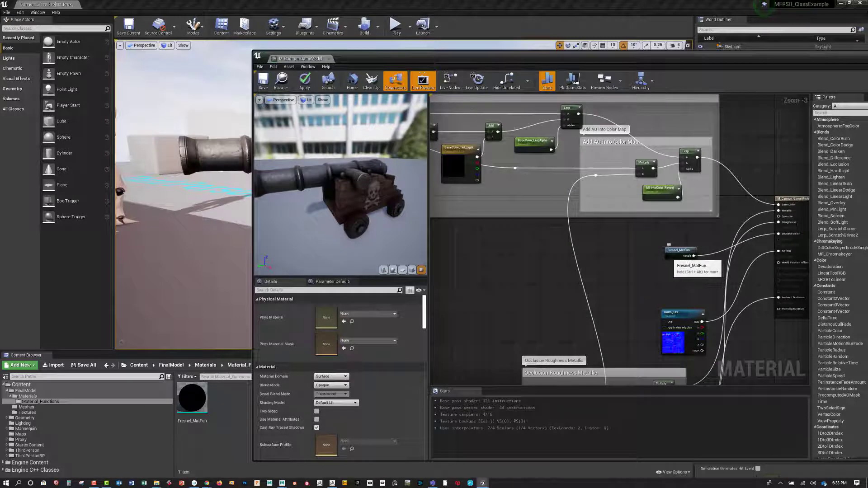
left_click_drag(676, 253, 695, 245)
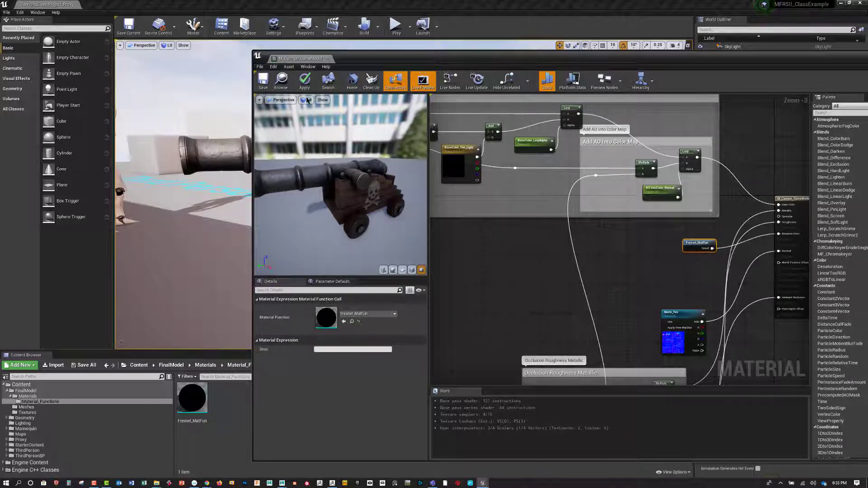
left_click(264, 82)
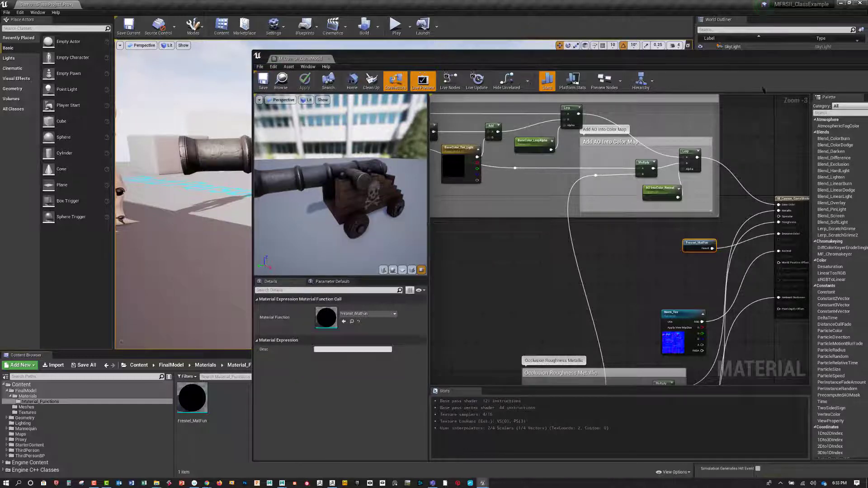
- Close the cannon material and open the M_Cannon_GameModel_Inst material instance from the Materials folder
left_click_drag(796, 64, 626, 82)
left_click(747, 75)
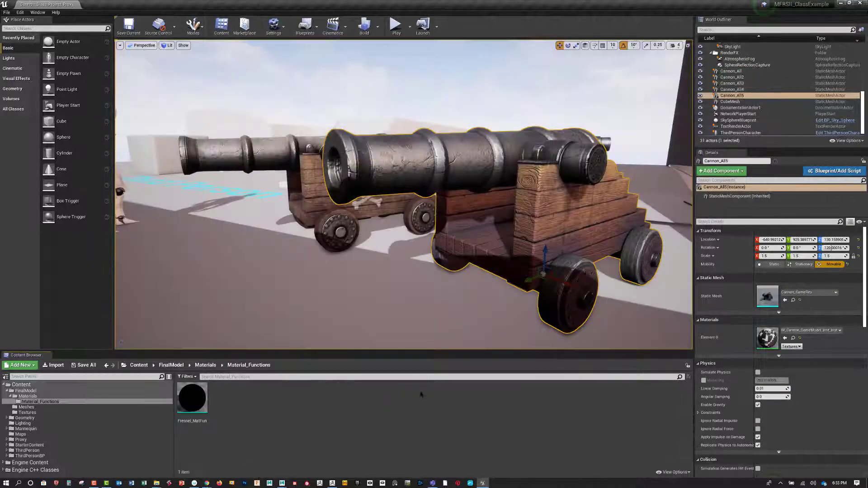
left_click(28, 396)
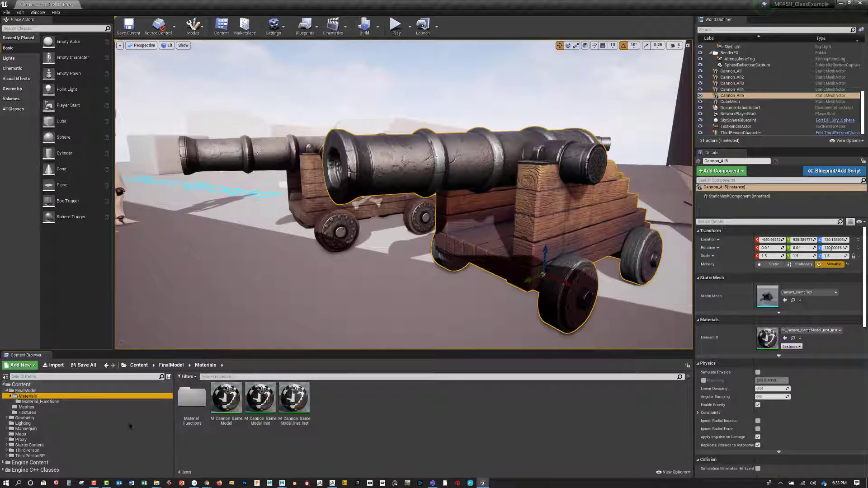
double_click(267, 400)
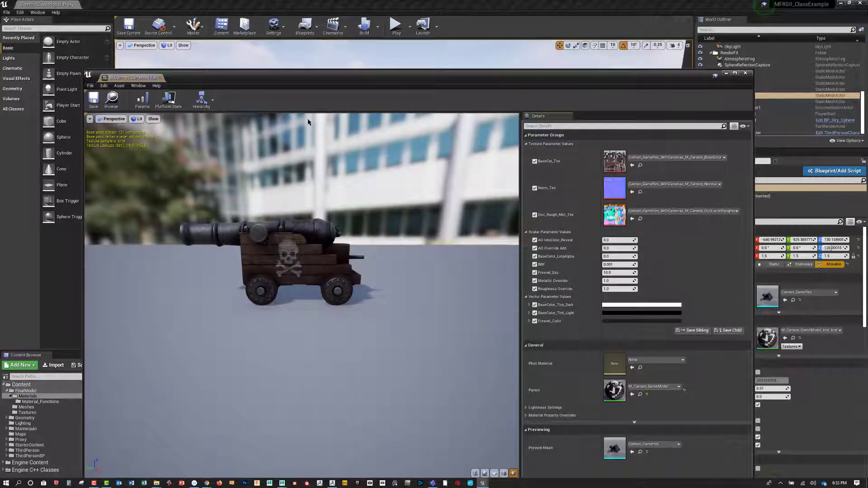
- Move and shrink the material instance editor window so the cannons in the level viewport are uncovered behind it
left_click_drag(360, 79, 442, 142)
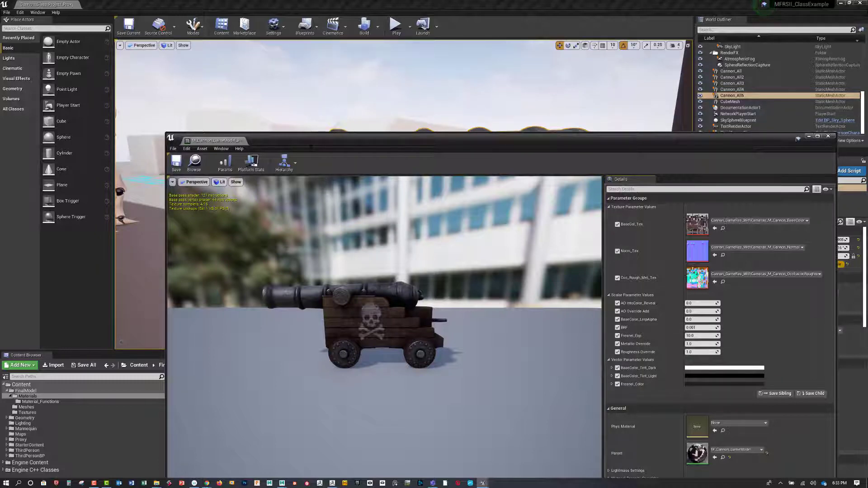
left_click_drag(302, 142, 303, 175)
left_click_drag(163, 166, 232, 210)
- Examine the cannon's barrel and carriage up close from a three-quarter angle in the material instance preview
scroll(429, 333, "up", 3)
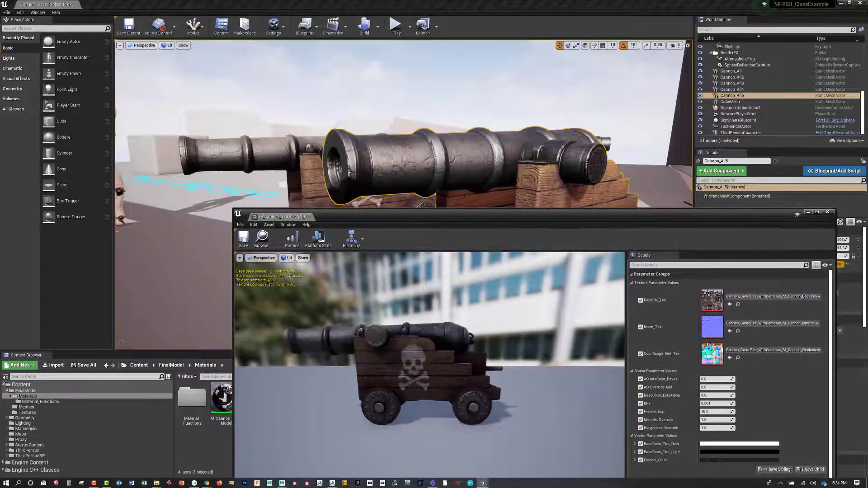
left_click_drag(429, 333, 484, 357)
scroll(429, 333, "up", 2)
left_click_drag(429, 333, 488, 334)
right_click_drag(444, 294, 466, 294)
mouse_move(449, 299)
left_mouse_down()
mouse_move(466, 321)
mouse_move(448, 296)
left_mouse_up()
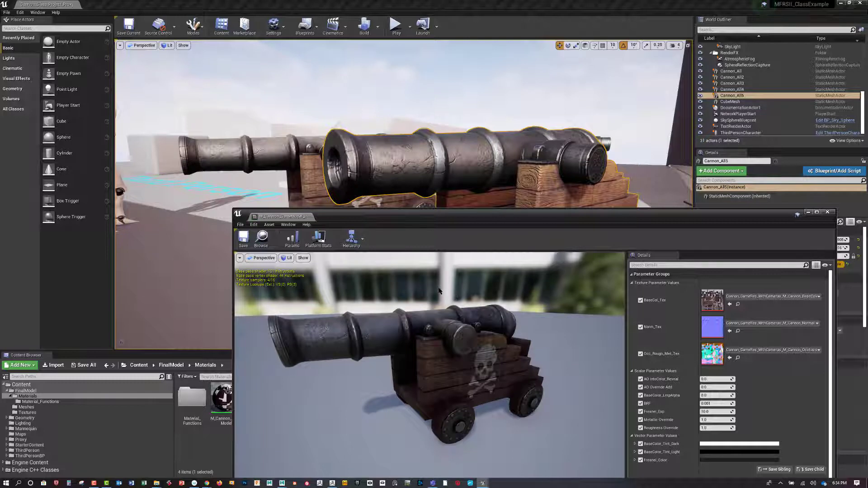
left_click_drag(439, 288, 459, 285)
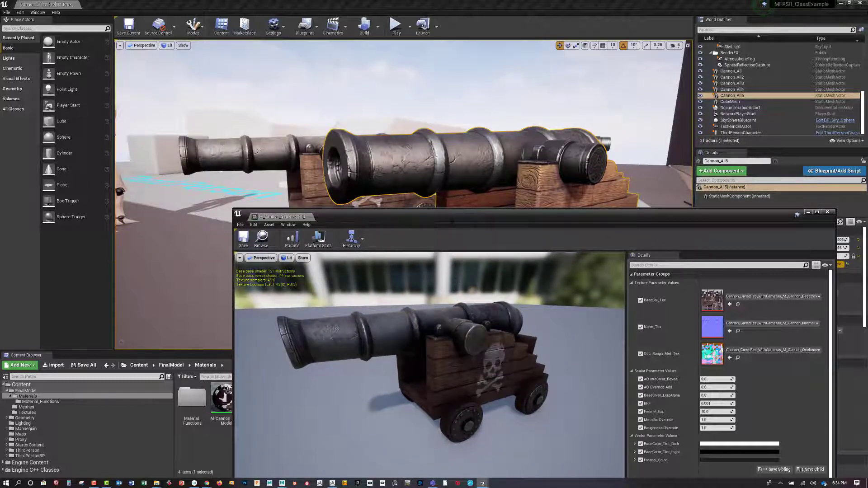
- Try raising the AO IntoColor_Reveal scalar parameter to about 0.23, and reset it to its default
left_click_drag(452, 219, 414, 200)
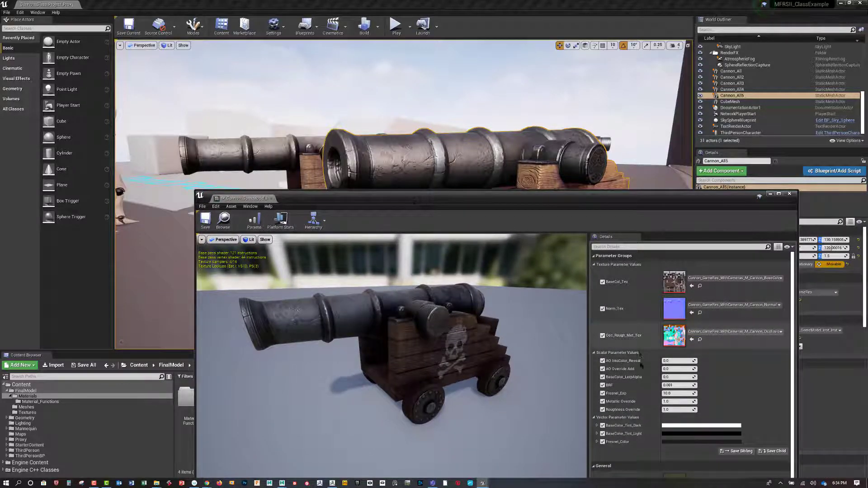
left_click_drag(677, 360, 671, 361)
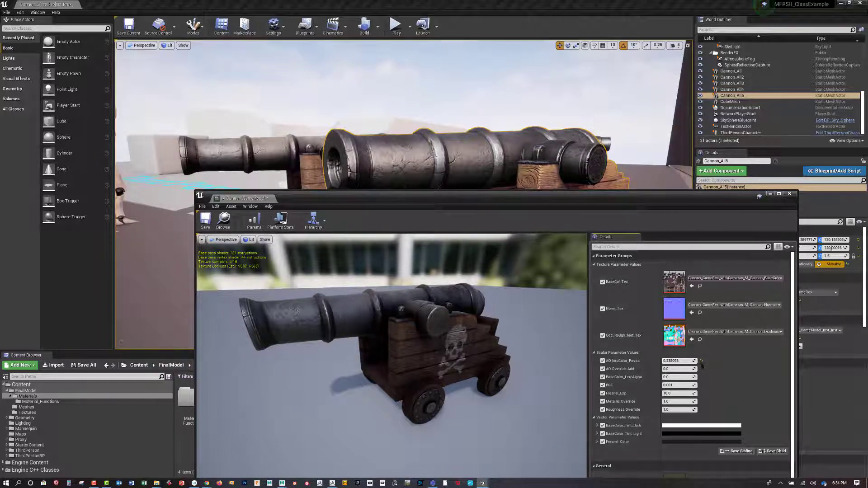
left_click(700, 360)
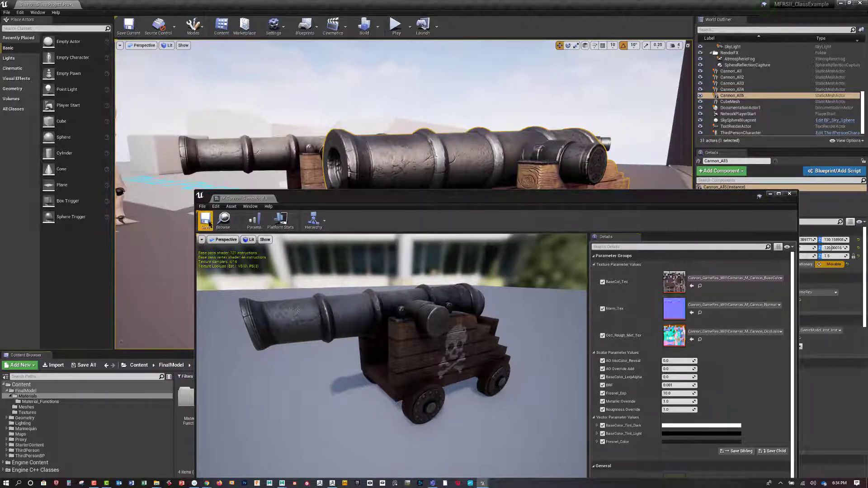
- Raise the material instance window and inspect the cannon's surface shading from several angles around the muzzle side
left_click_drag(323, 199, 319, 111)
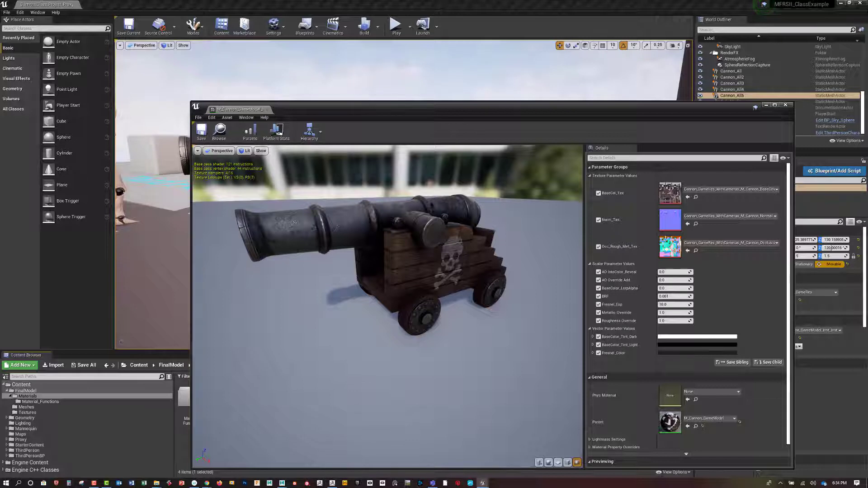
middle_click_drag(387, 272, 394, 295)
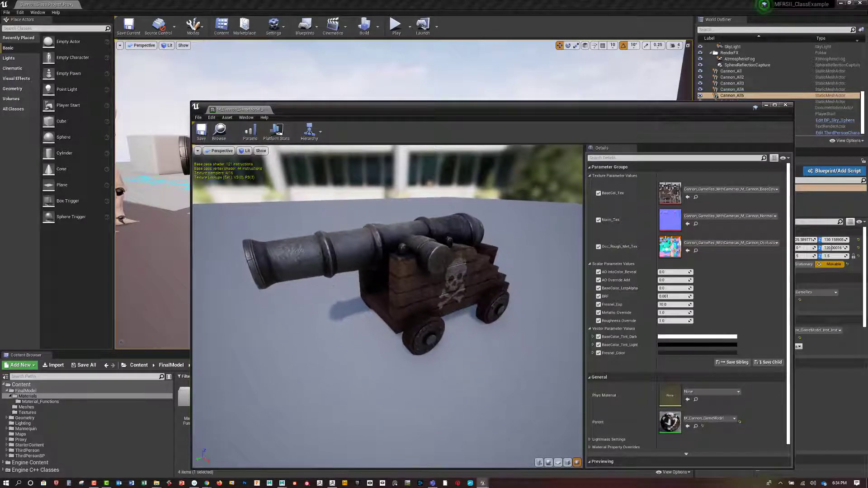
right_click_drag(394, 295, 393, 283)
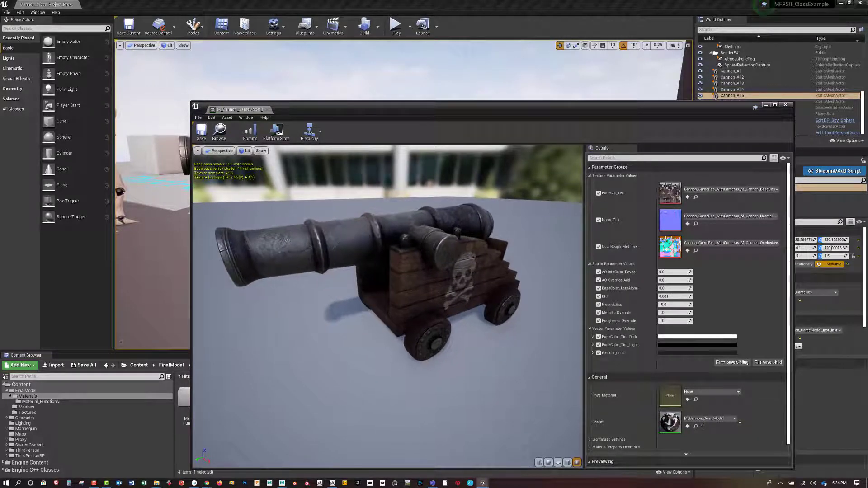
left_click_drag(394, 282, 420, 286)
middle_click_drag(420, 286, 443, 297)
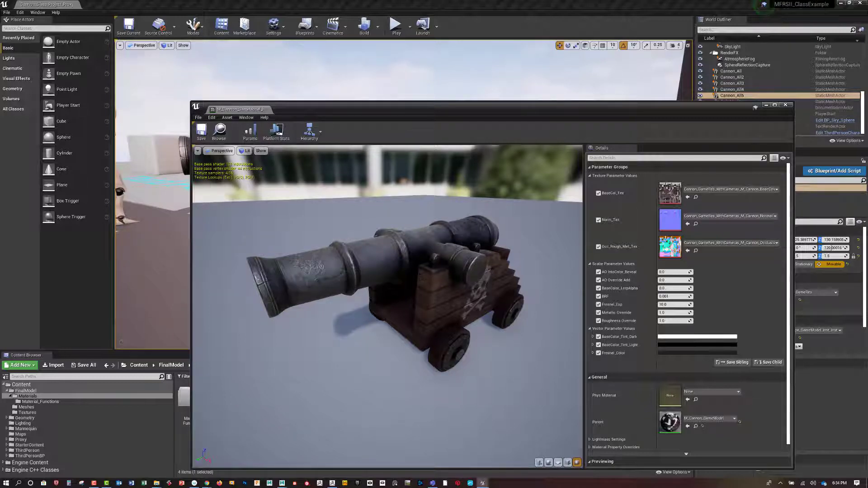
right_click_drag(432, 288, 432, 273)
left_click_drag(432, 274, 409, 281)
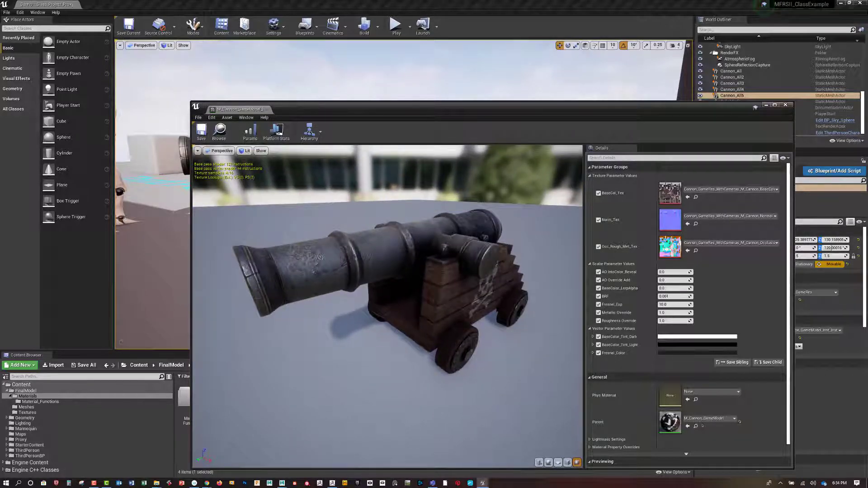